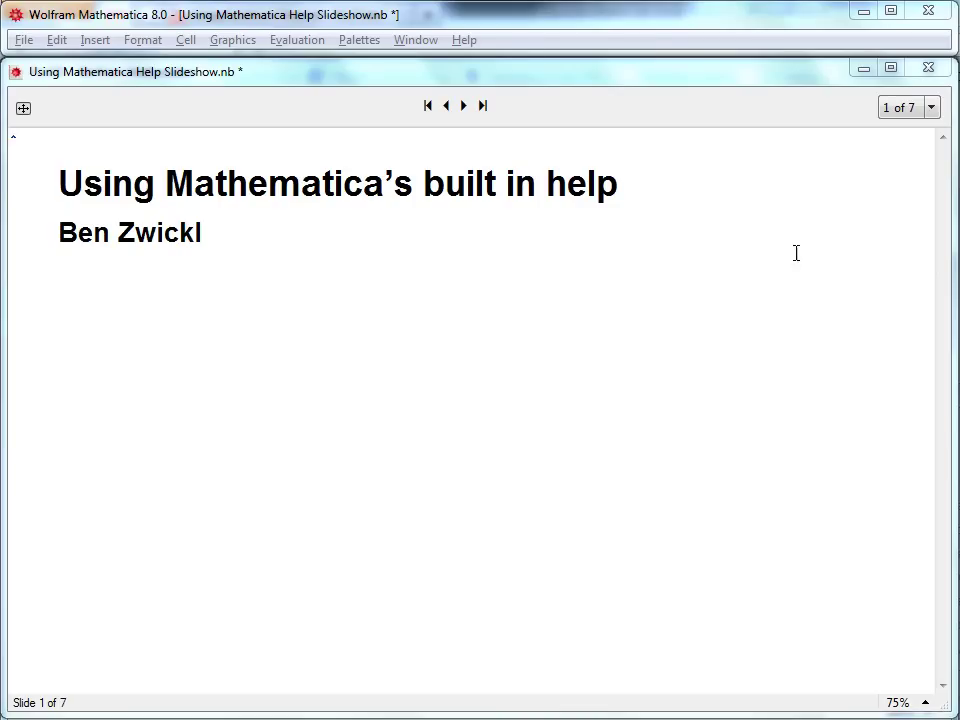
Advance the slideshow from the title slide to slide 2, 'Six ways to get help'
left_click(463, 108)
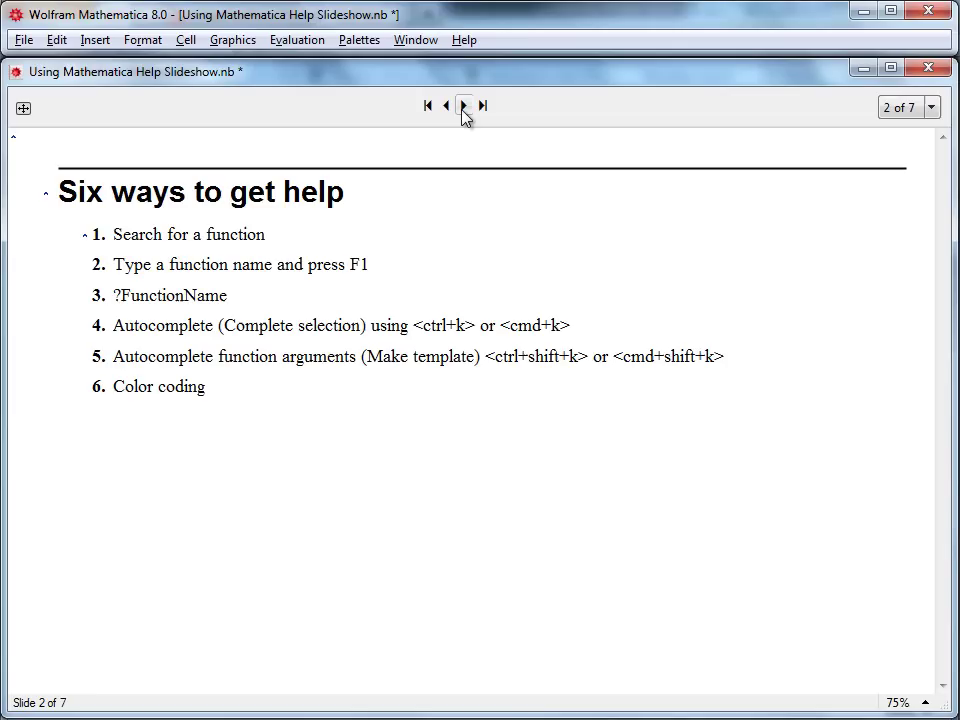
Advance to slide 3, 'Searching the Documentation Center', and bring up the Help menu
left_click(463, 106)
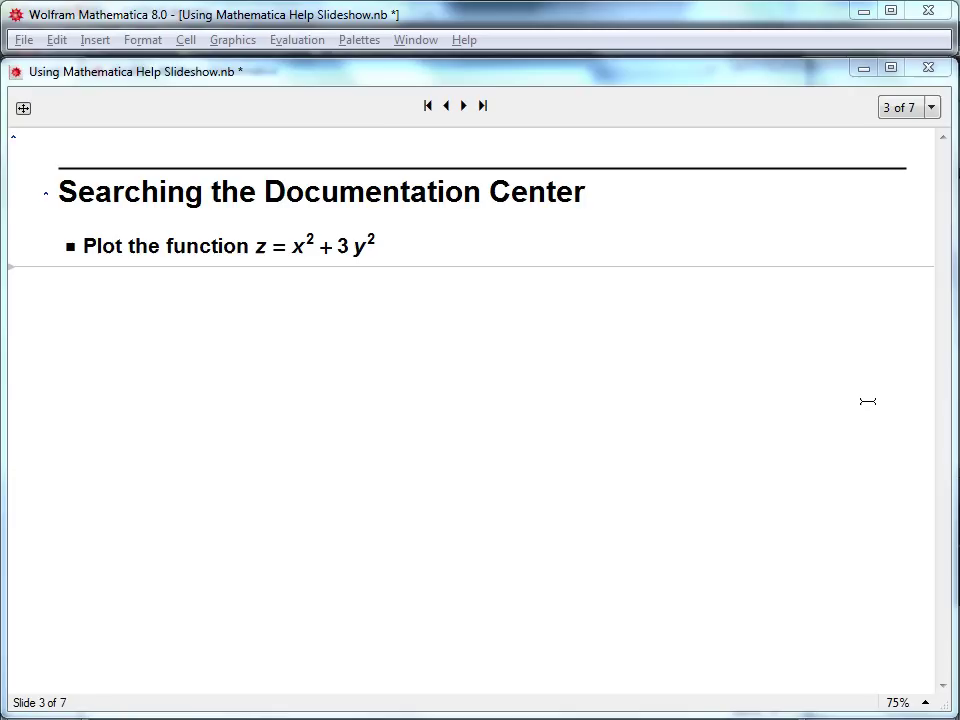
left_click(464, 41)
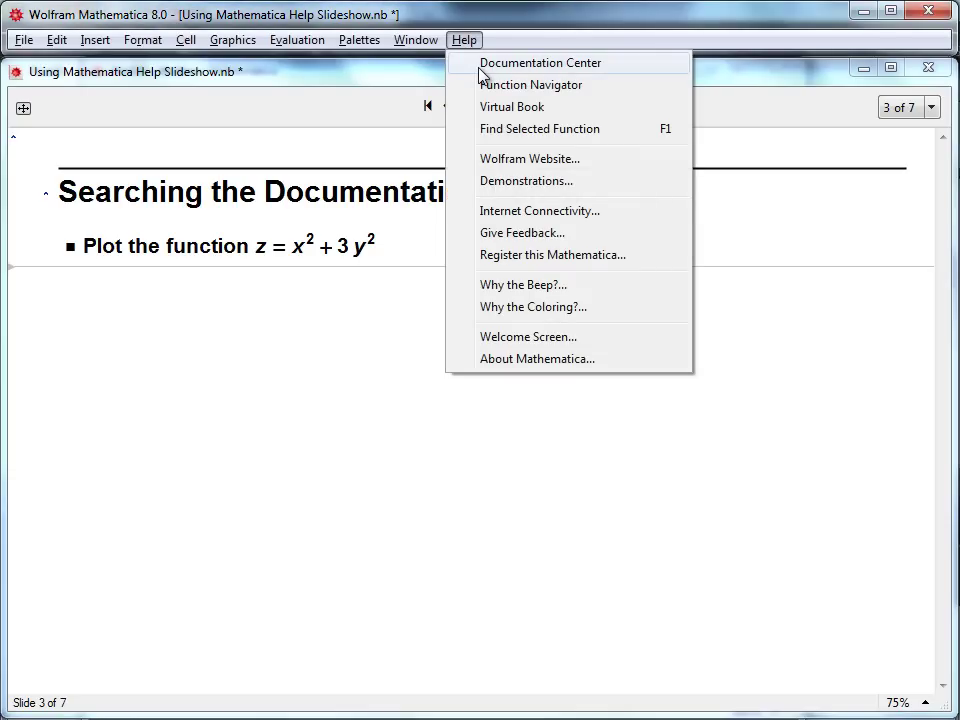
Search the Documentation Center for '3d plot of a function' and open the Function Visualization guide
left_click(479, 66)
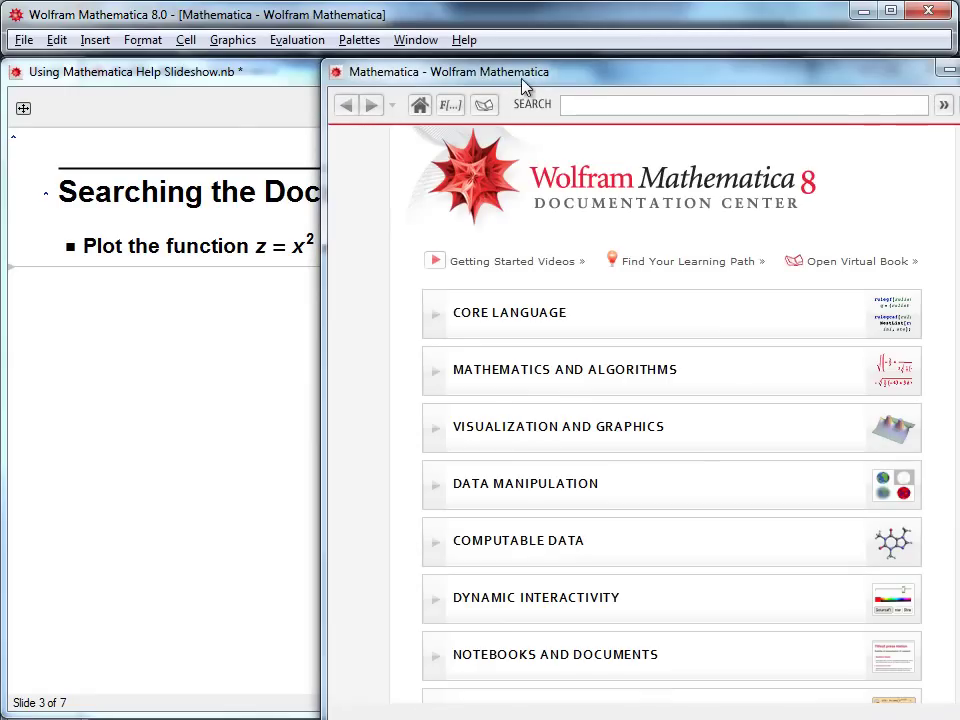
left_click_drag(498, 79, 336, 77)
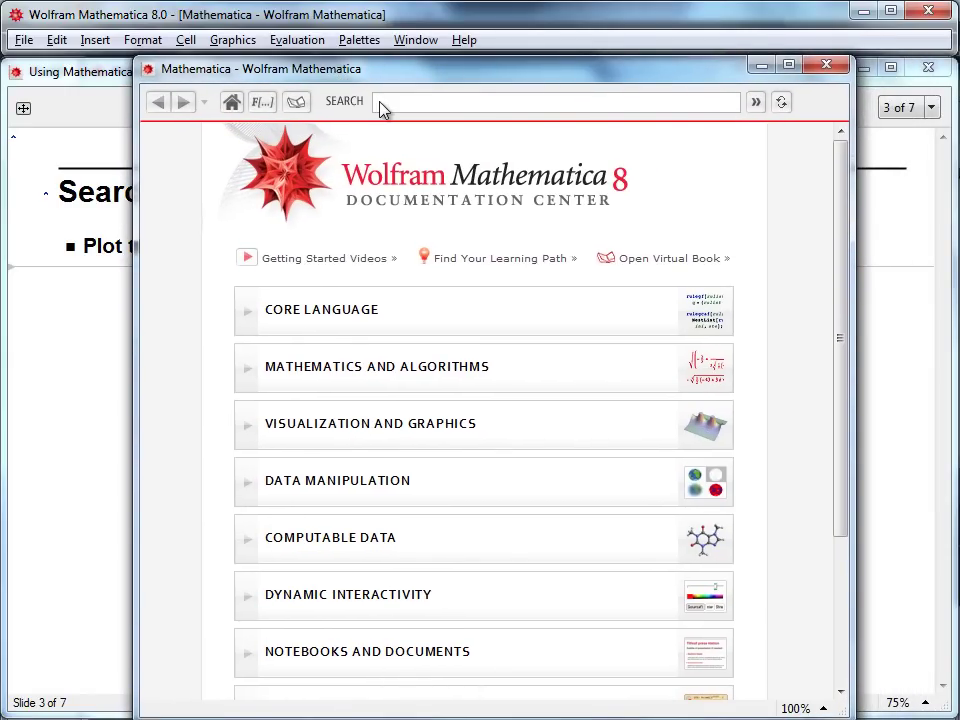
left_click(380, 105)
type("3d plot of a function")
key("Return")
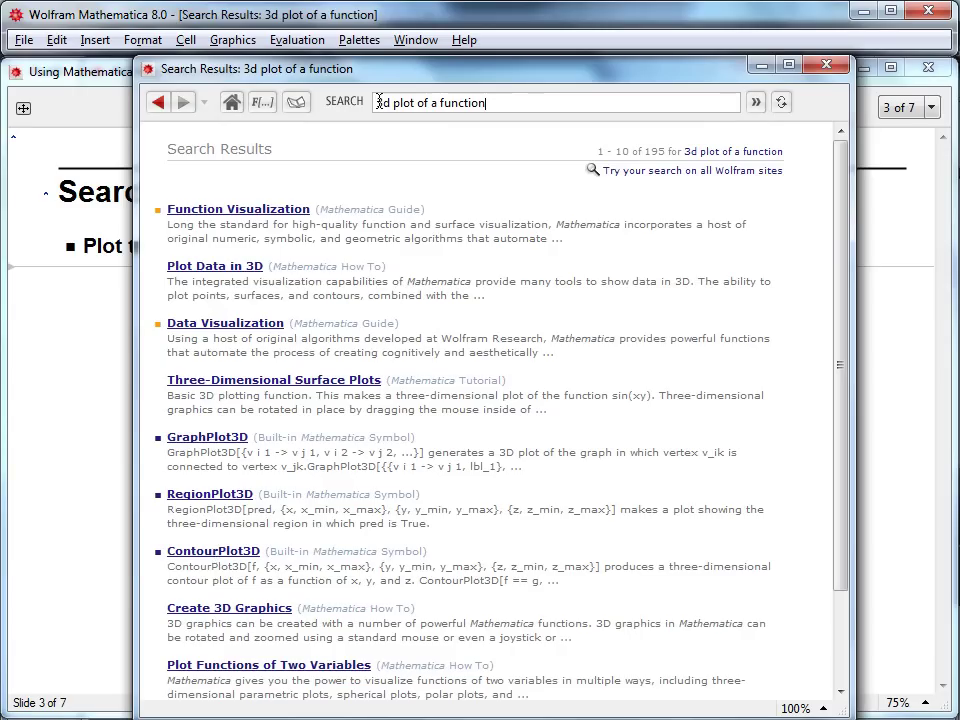
left_click(214, 218)
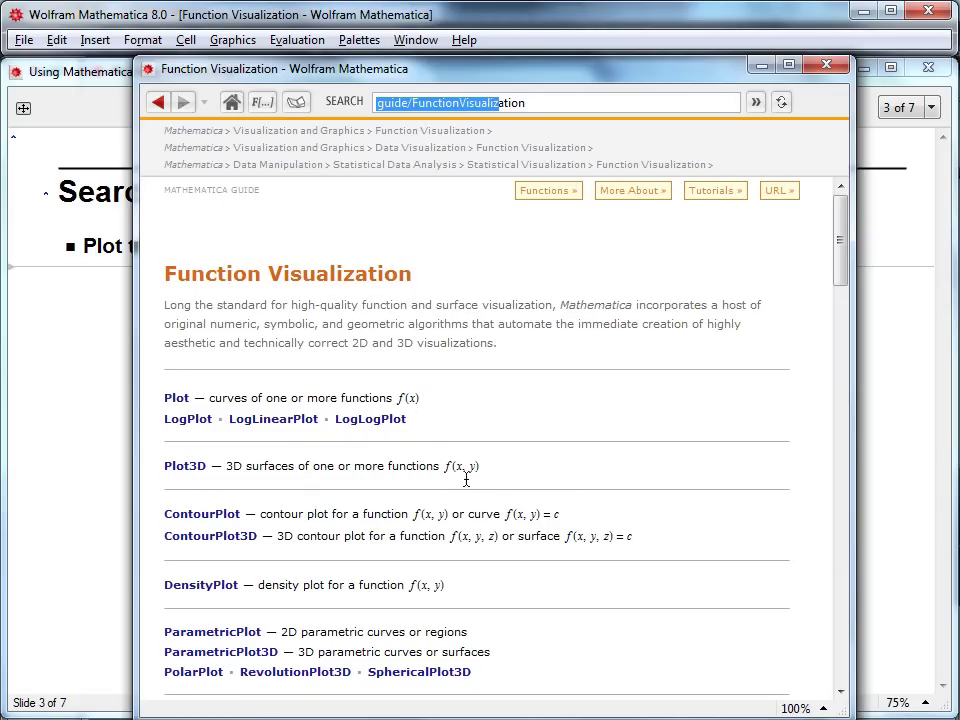
Open the Plot3D reference page, evaluate its first basic example and rotate the surface
left_click(185, 467)
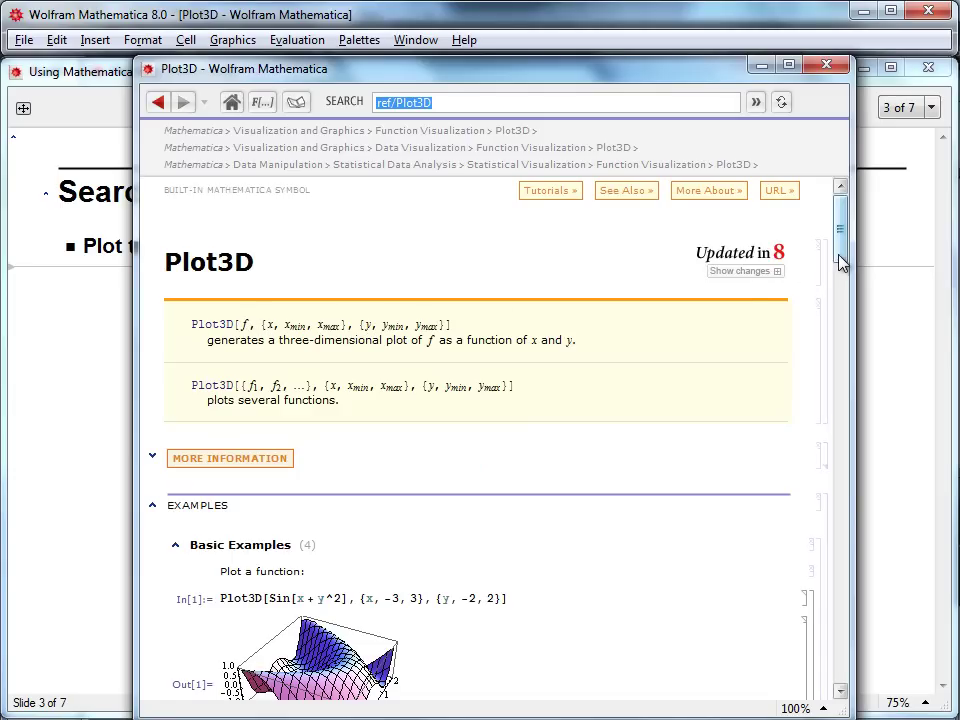
left_click_drag(842, 262, 842, 304)
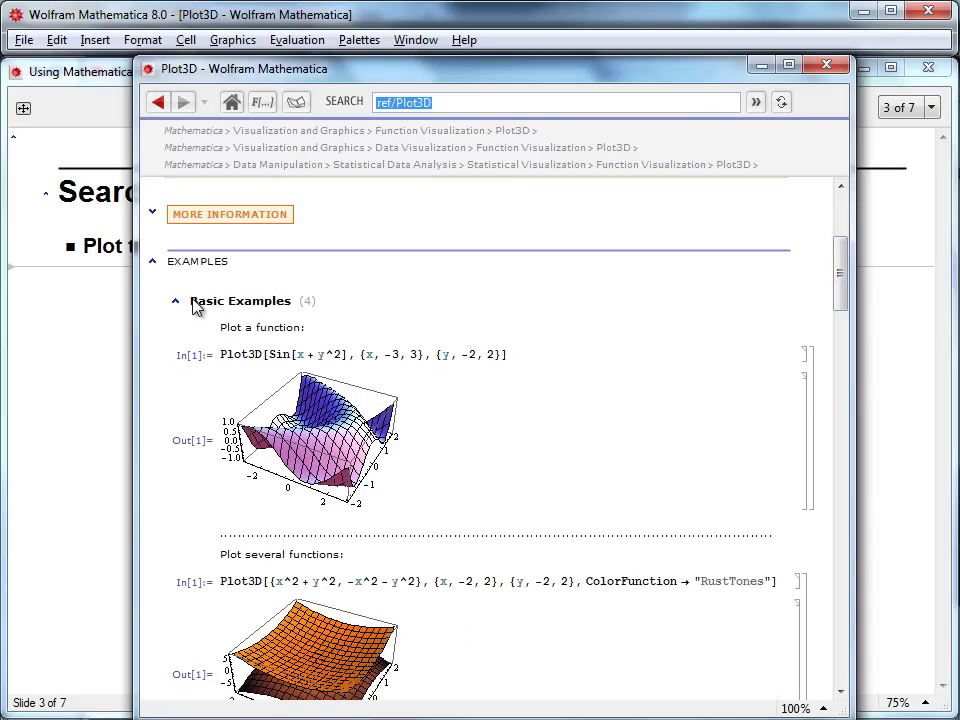
left_click(226, 358)
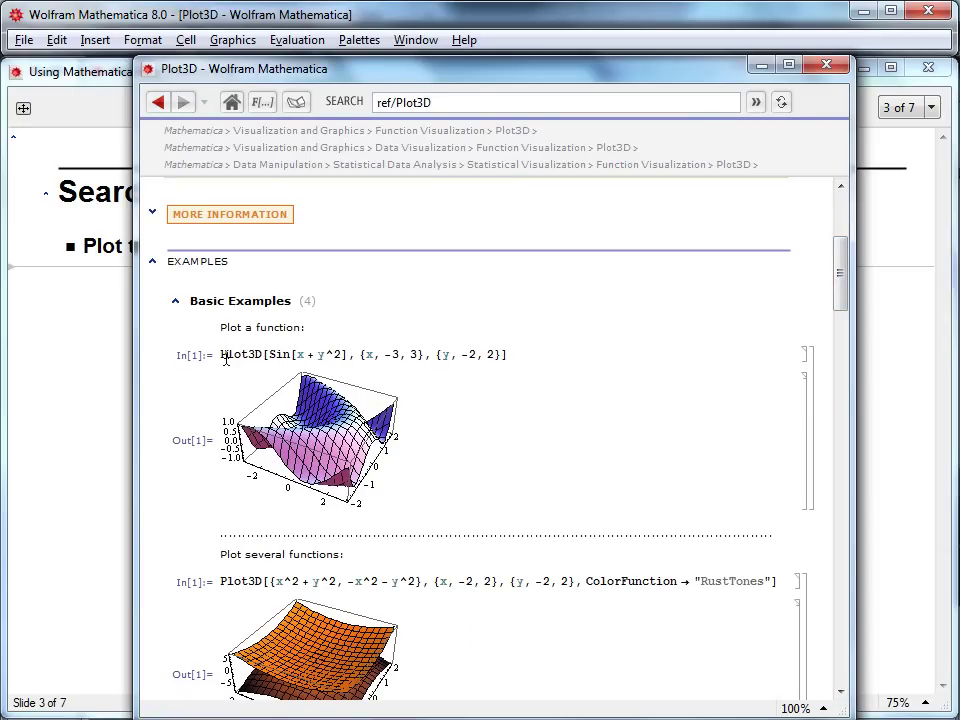
key("shift+Return")
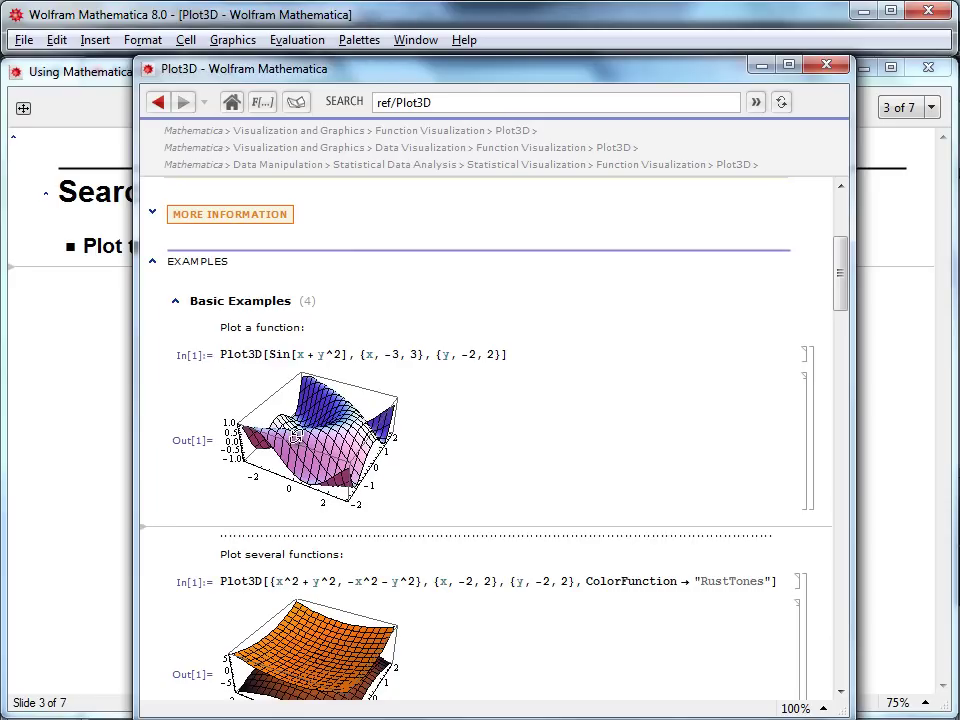
left_click_drag(296, 418, 285, 428)
key("shift+Return")
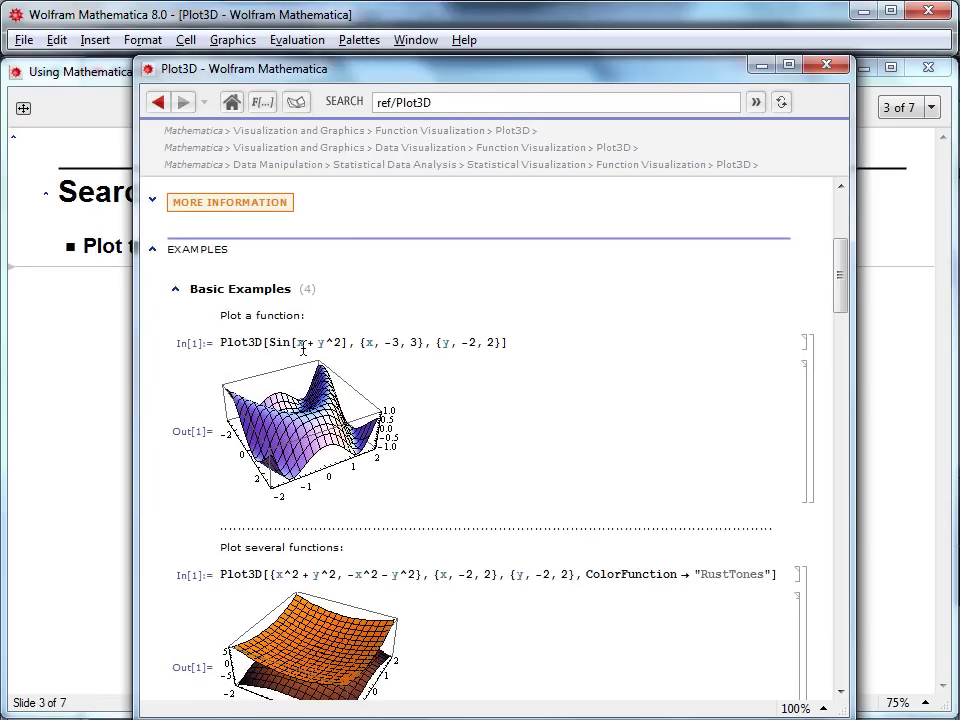
Edit the example to Sin[x^2 + y^2] and re-evaluate it as Out[2]
left_click(305, 342)
type("^2")
key("shift+Return")
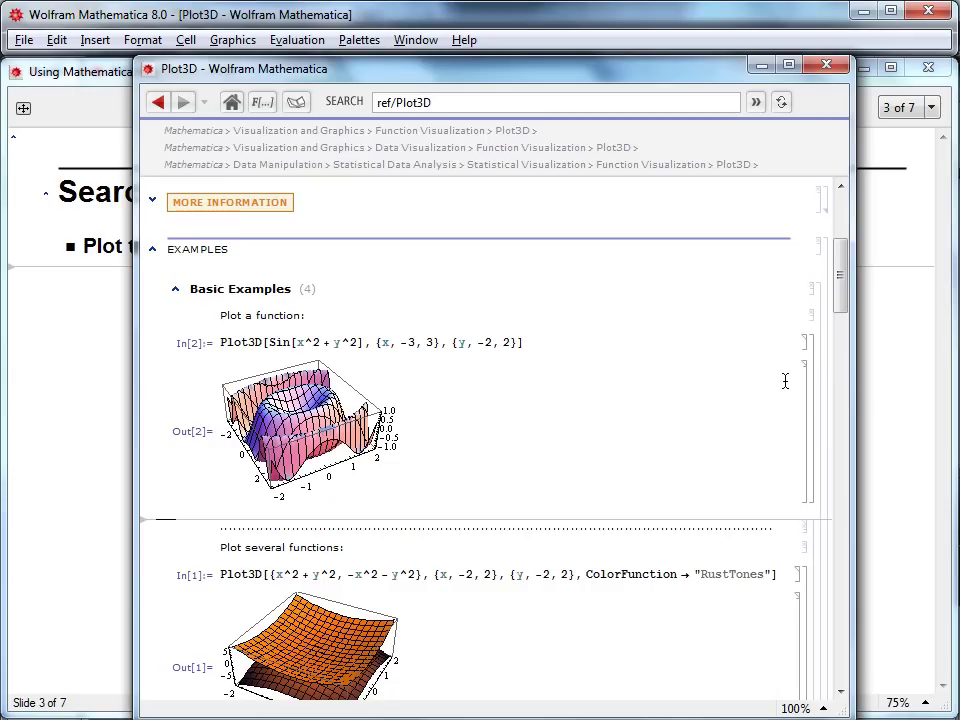
left_click(818, 367)
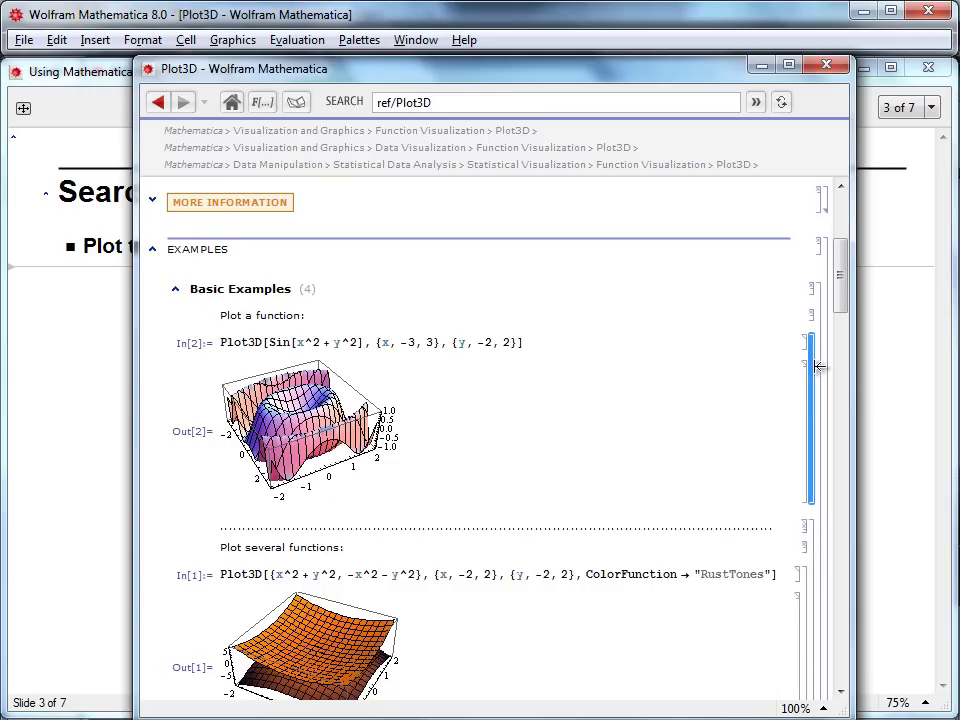
Copy the Plot3D example input onto slide 3 and evaluate it there
triple_click(563, 335)
key("ctrl+c")
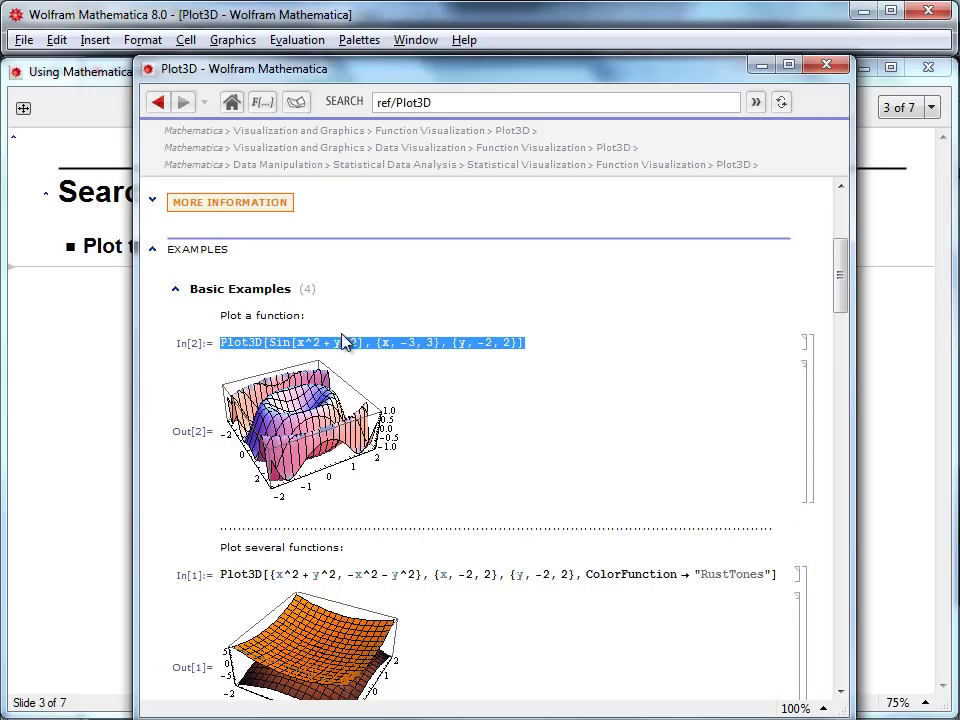
left_click(107, 386)
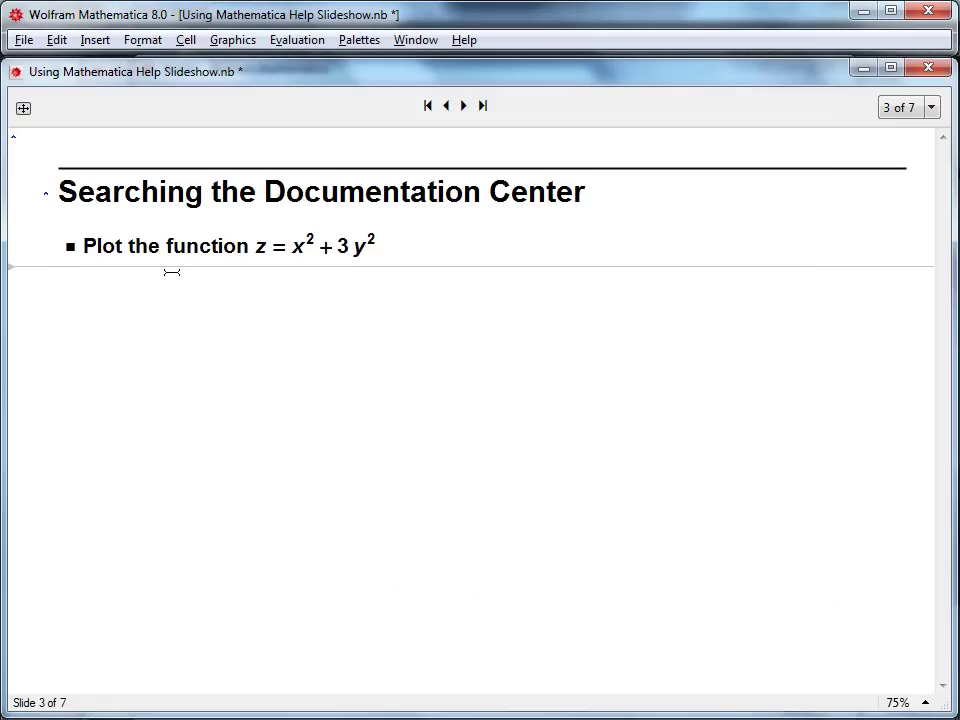
key("ctrl+v")
key("shift+Return")
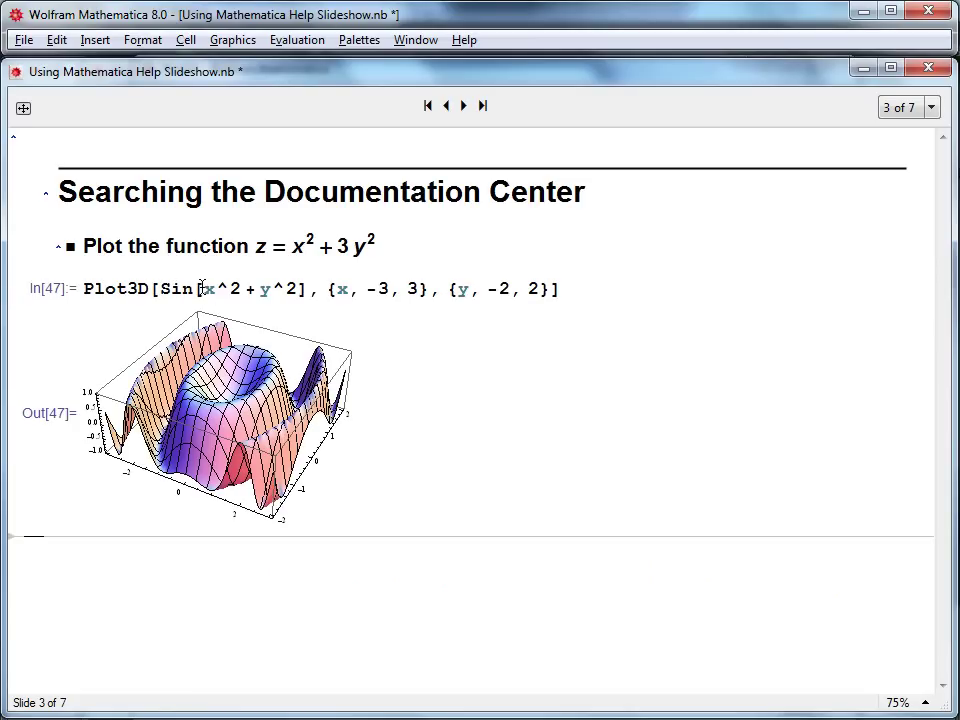
Edit it to Plot3D[x^2 + 3 y^2, {x, -3, 3}, {y, -2, 2}] and evaluate the paraboloid
left_click_drag(204, 289, 165, 295)
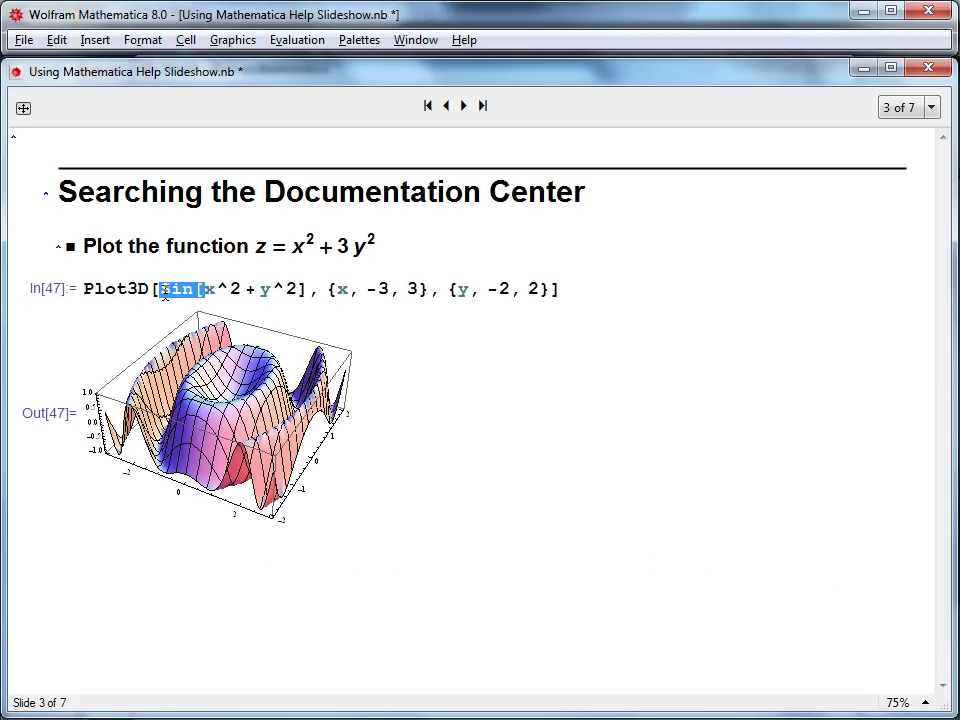
key("BackSpace")
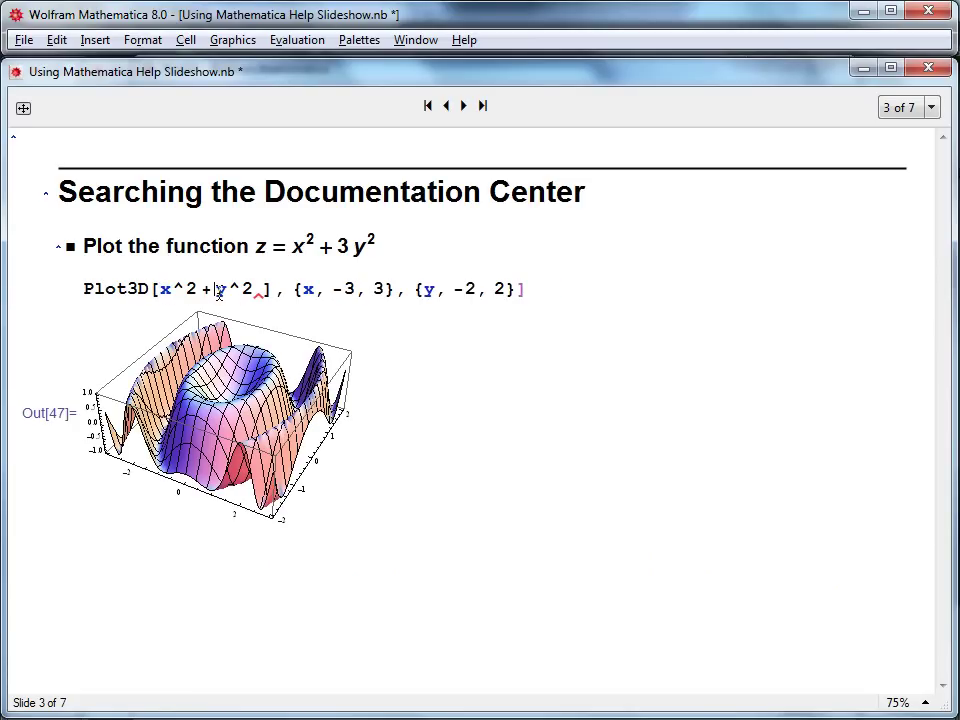
type("3")
left_click(287, 290)
key("BackSpace")
key("BackSpace")
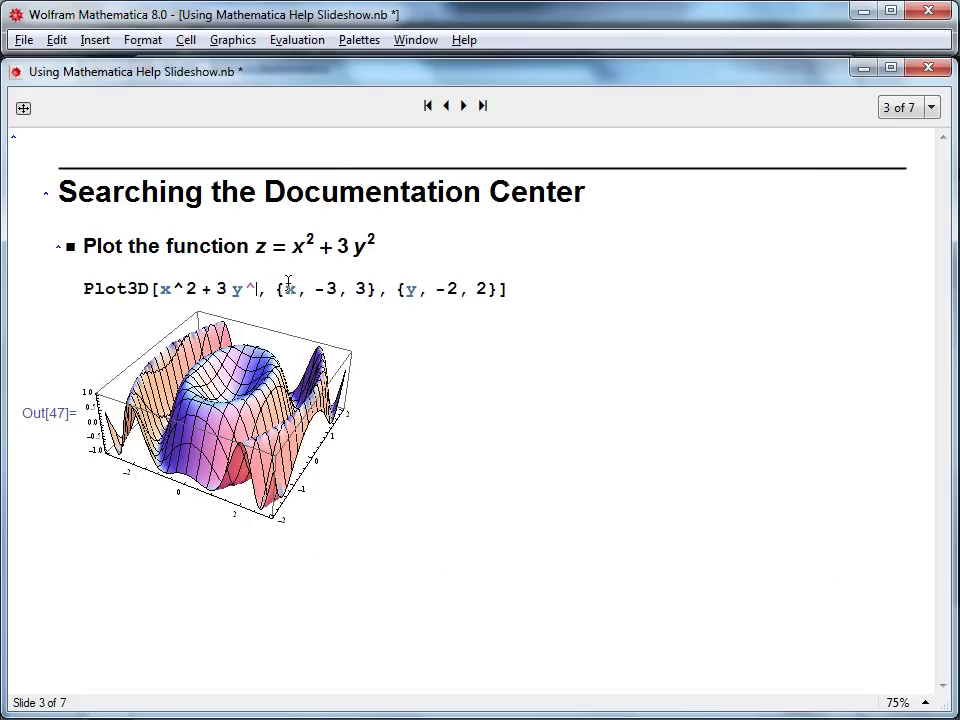
type("2")
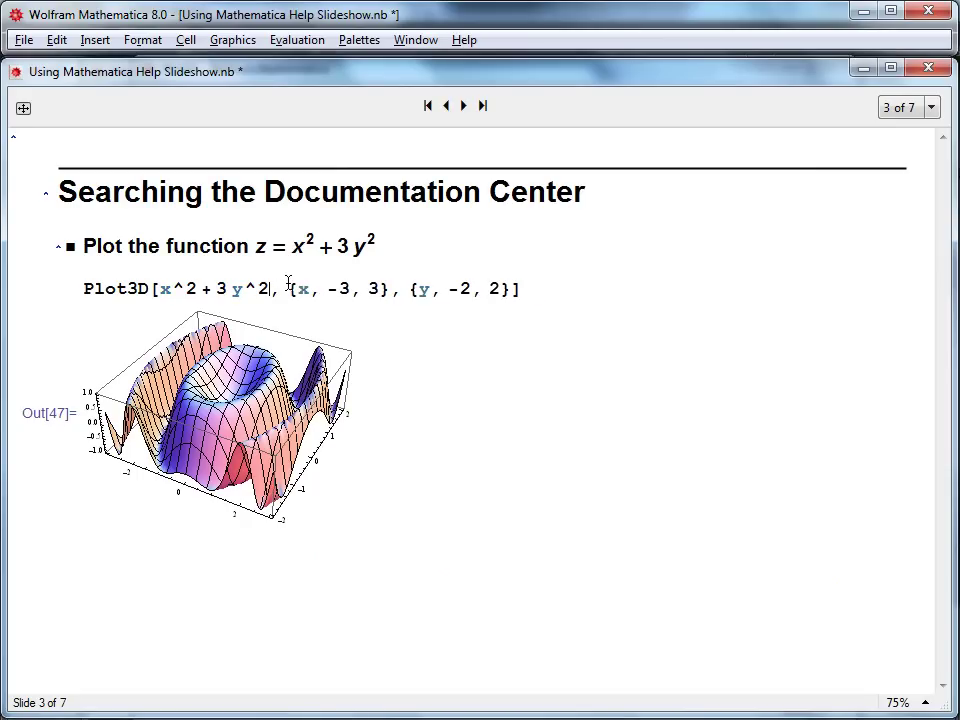
key("shift+Return")
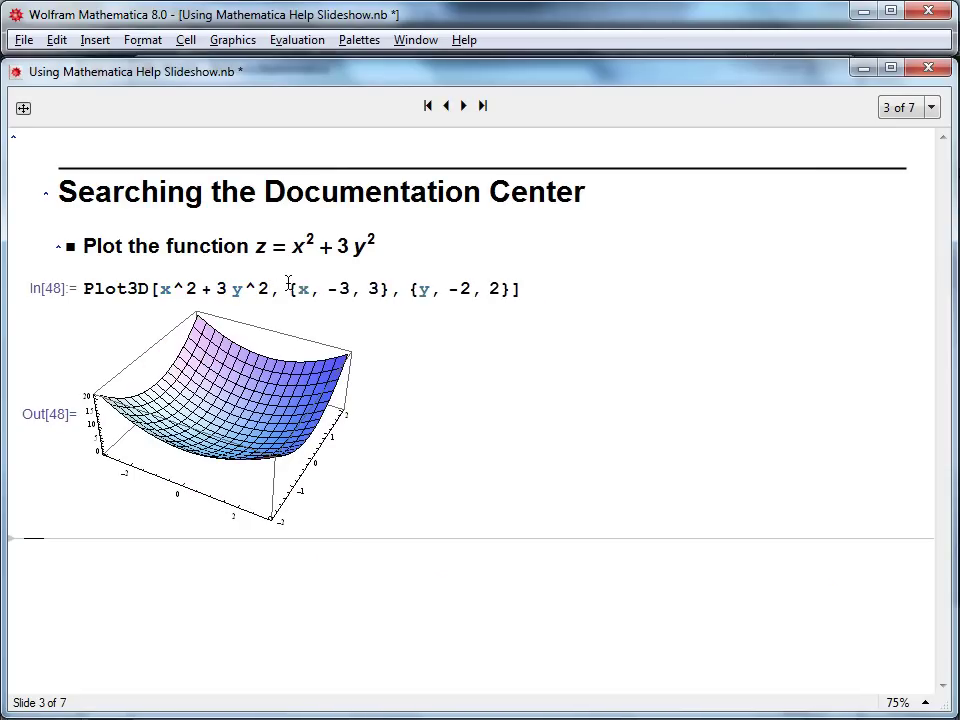
On slide 4, 'Help using <F1>', enter Plot3D and open its reference page with F1
left_click(464, 106)
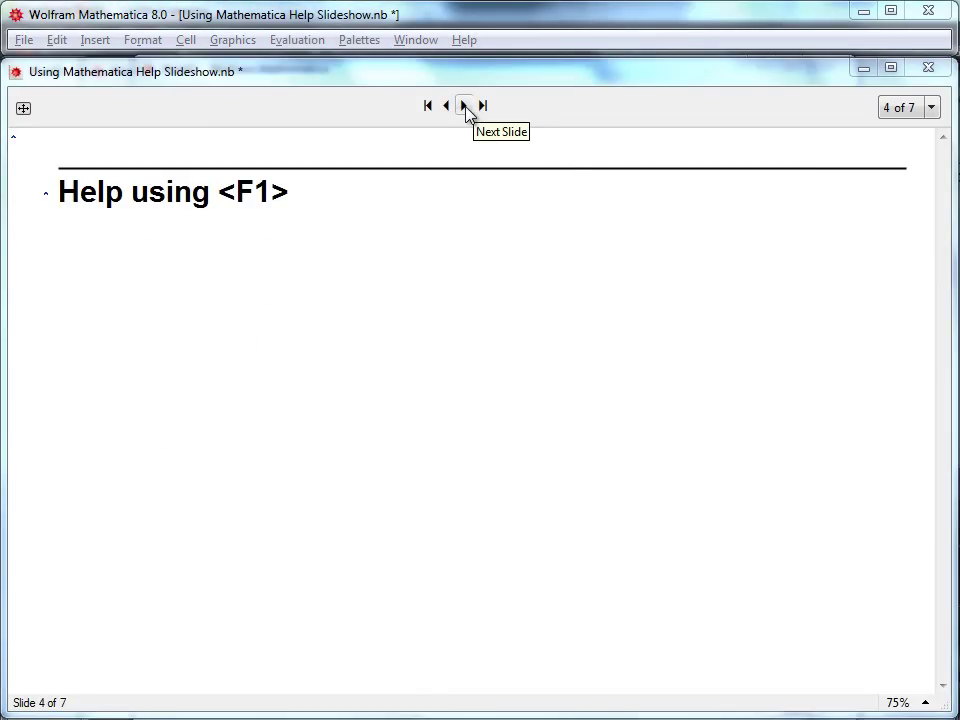
left_click(298, 224)
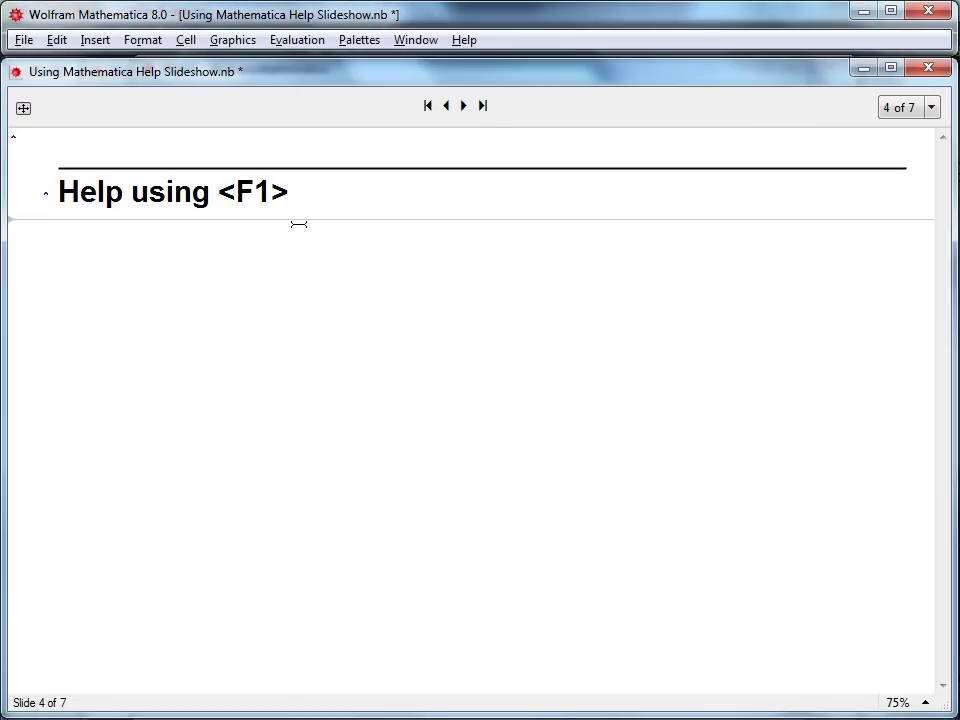
type("Plot3D")
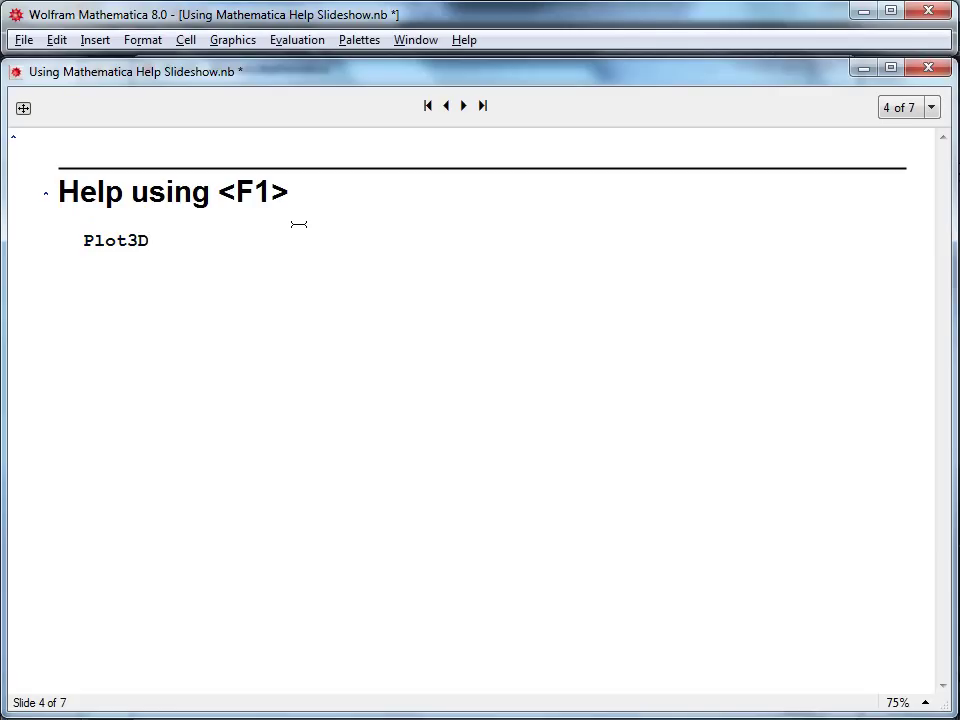
key("F1")
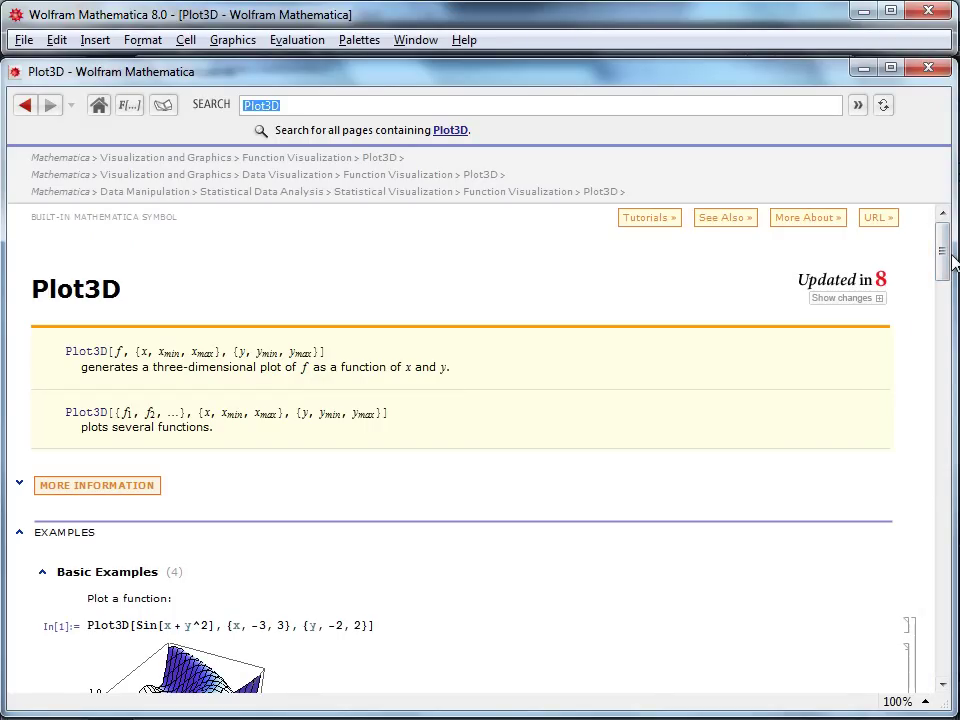
mouse_move(948, 258)
left_mouse_down()
mouse_move(945, 289)
mouse_move(945, 253)
left_mouse_up()
Return to the slideshow notebook via the Window menu and advance to slide 5
left_click(460, 42)
mouse_move(415, 42)
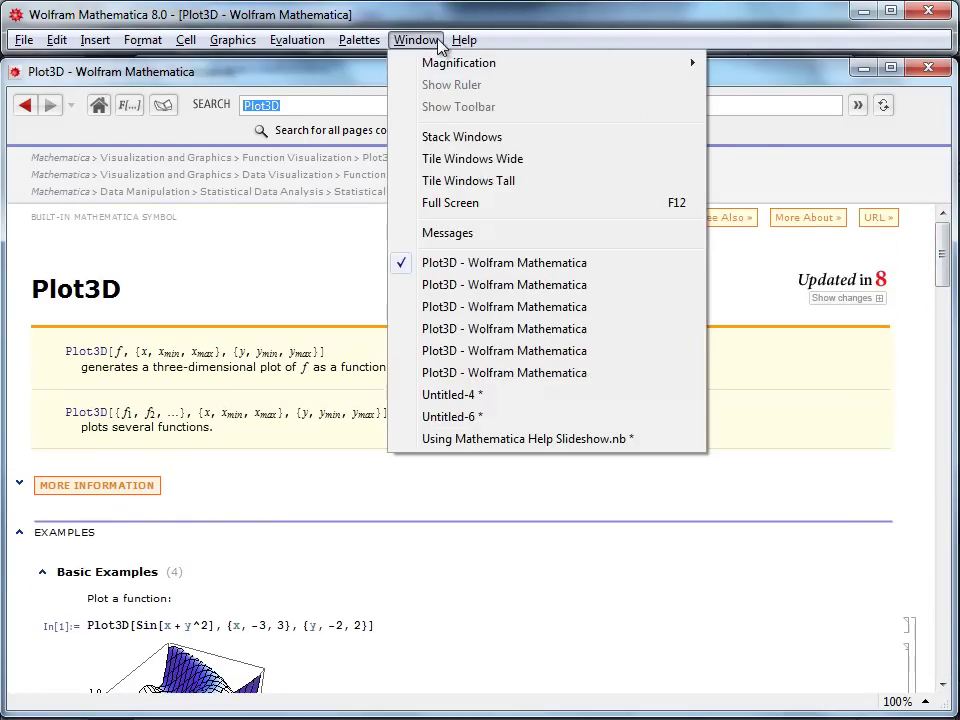
left_click(462, 439)
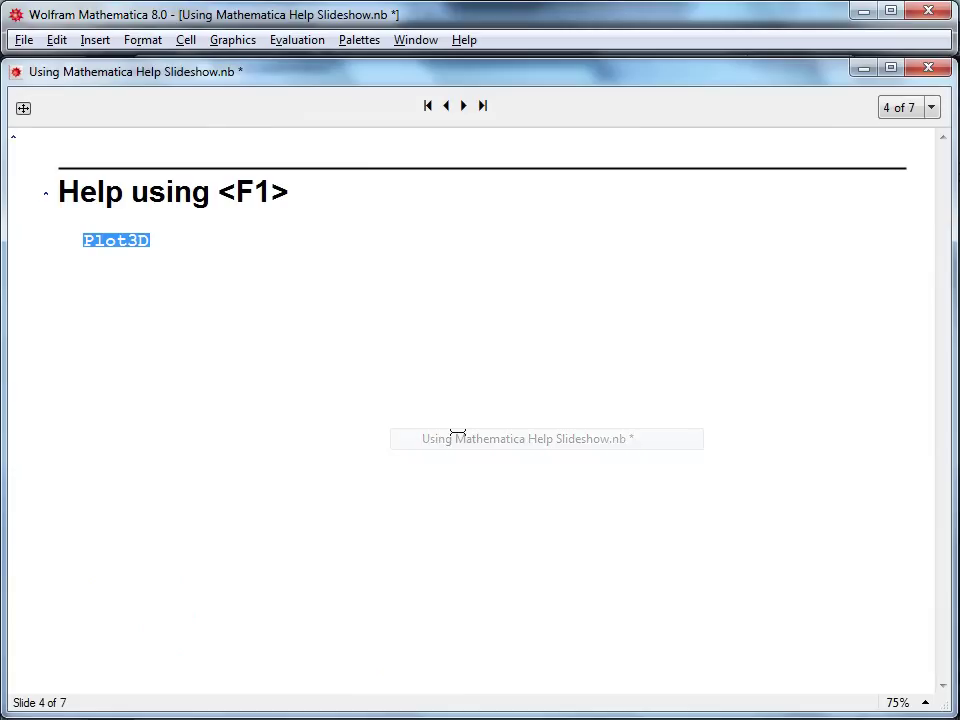
left_click(464, 106)
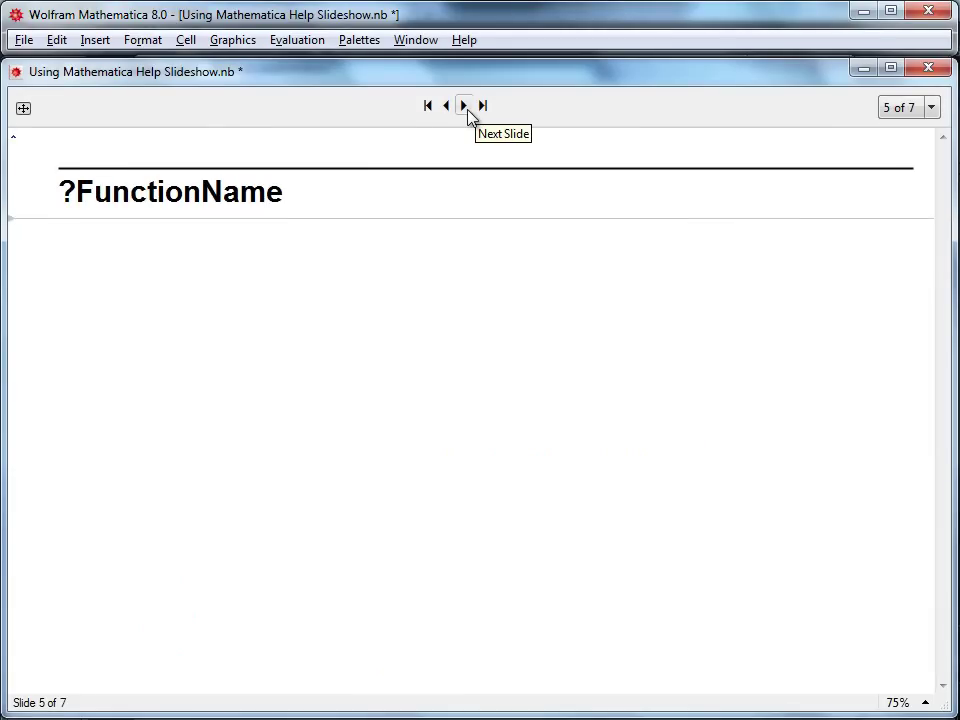
Evaluate ?Plot3D to show its usage summary, follow >> to the docs, then return
left_click(316, 225)
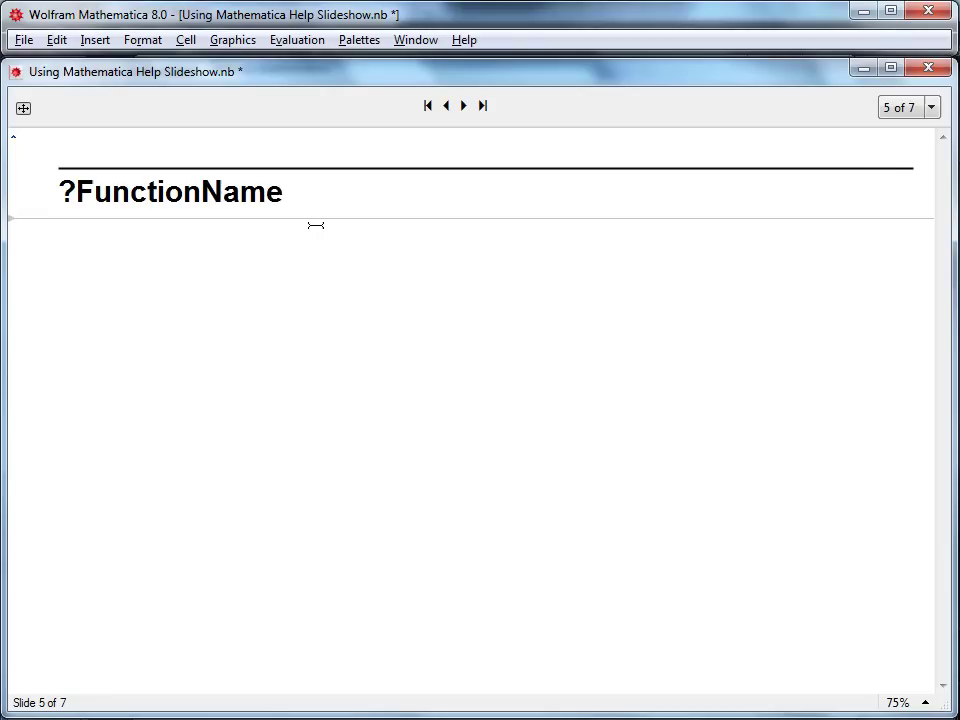
type("?Plot3D")
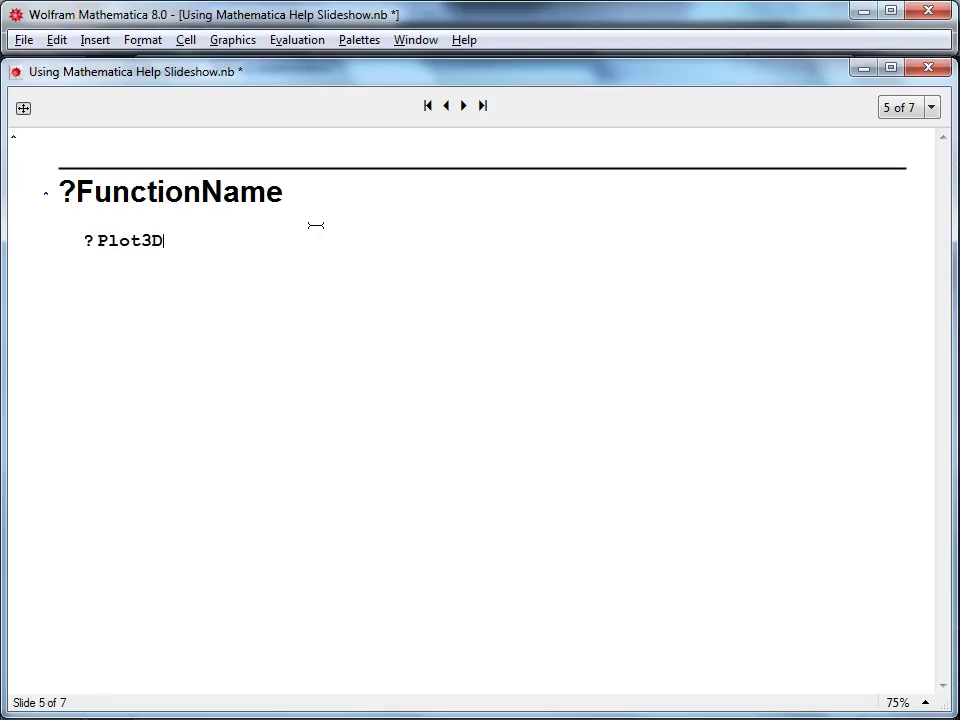
key("shift+Return")
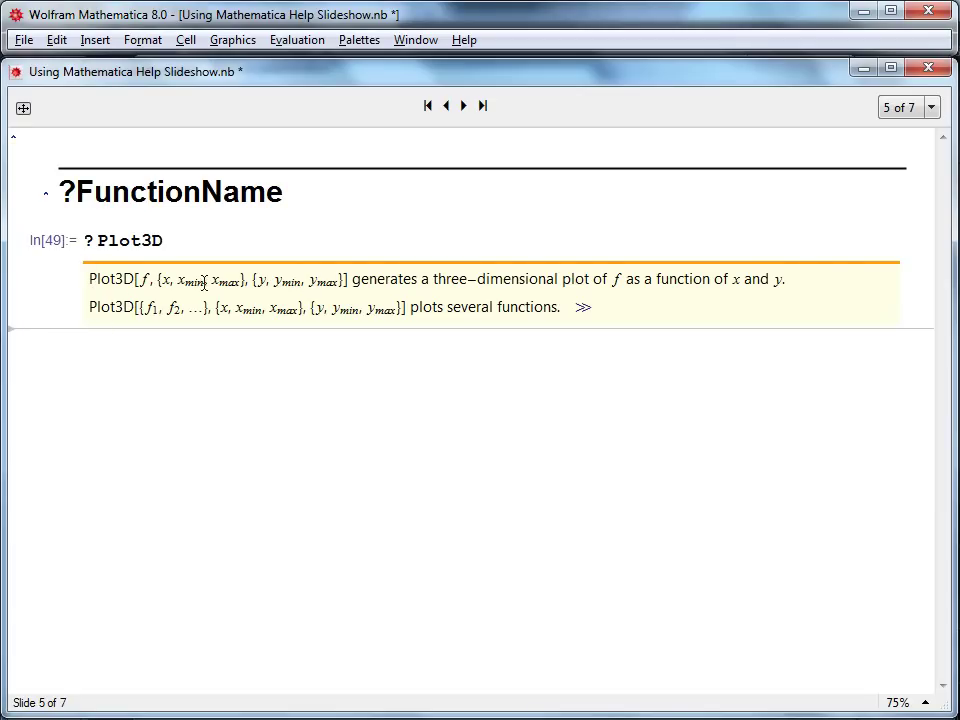
left_click(585, 309)
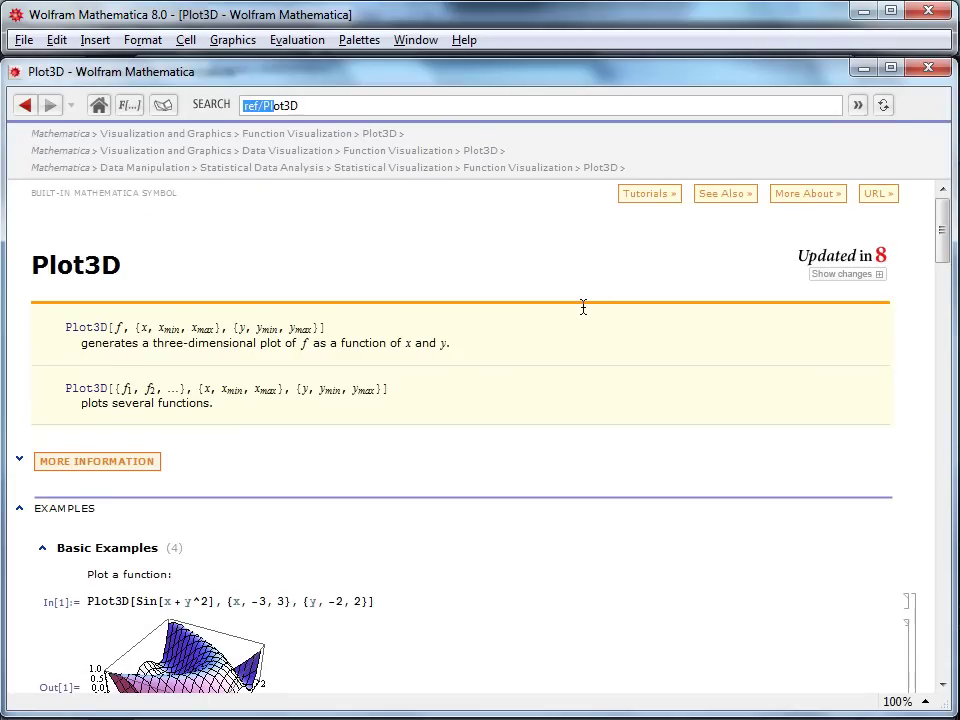
left_click(413, 42)
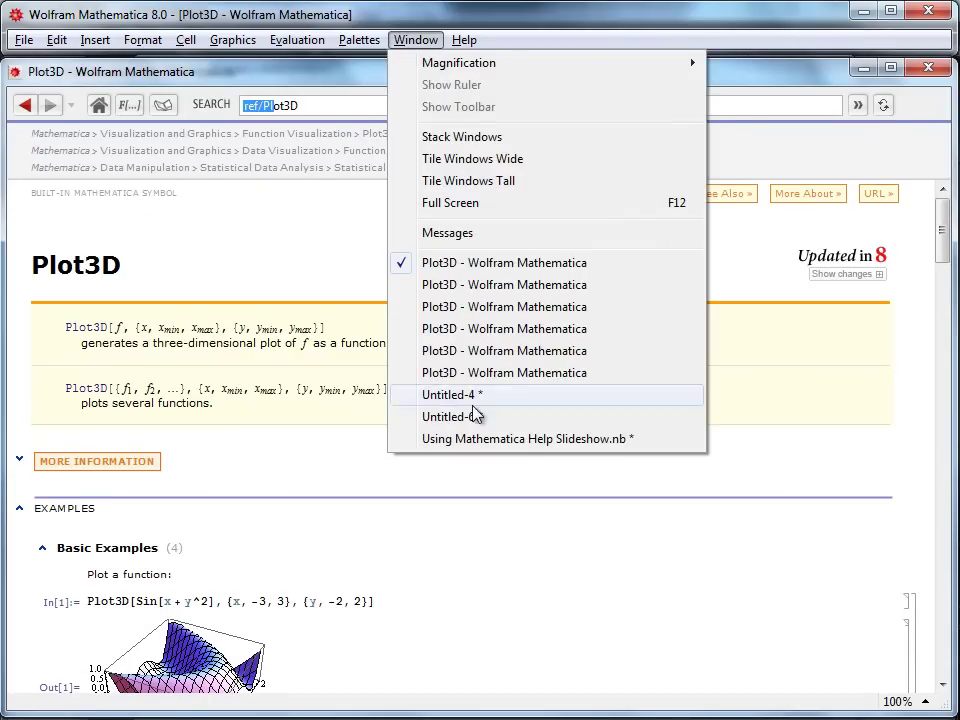
left_click(456, 440)
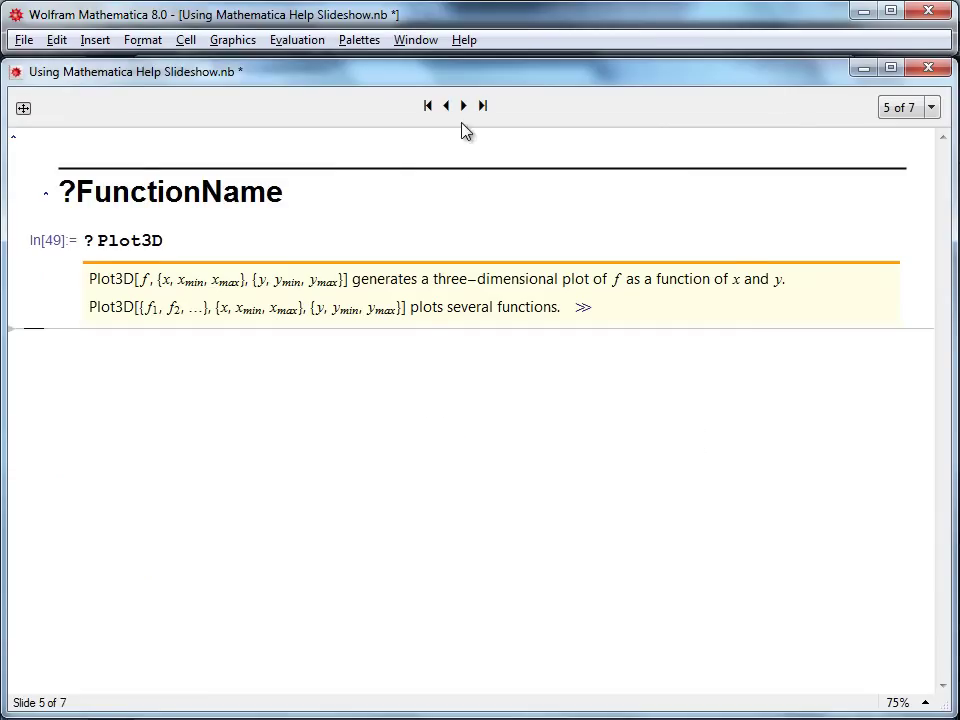
On slide 6, 'Autocomplete', complete the partial name Plot3 to Plot3D with Ctrl+K
key("Page_Down")
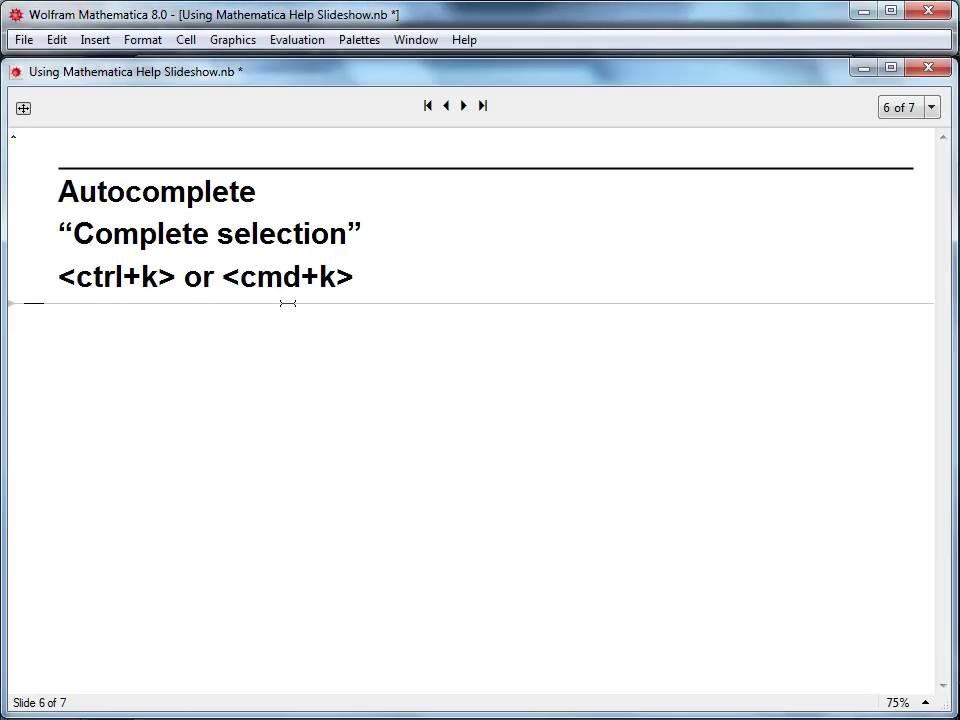
type("P")
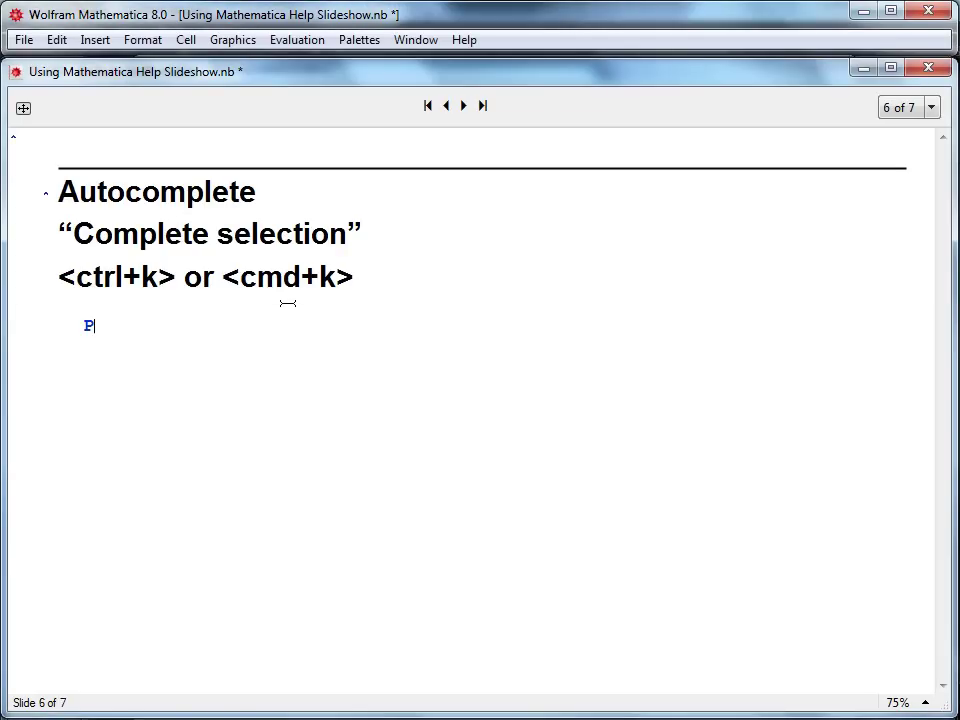
type("lot3")
key("ctrl+k")
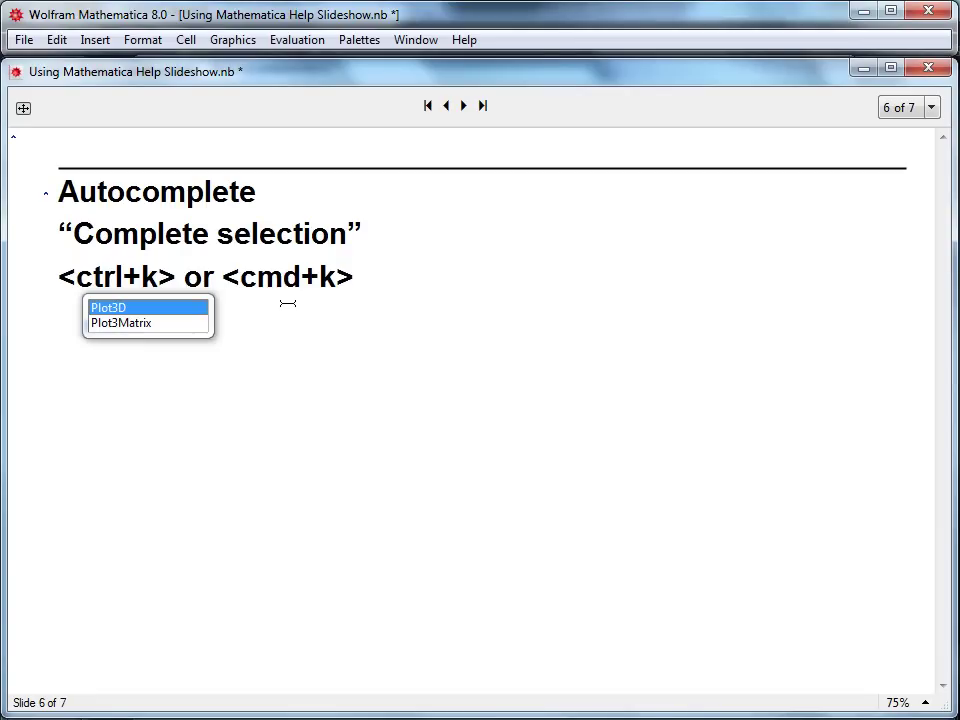
key("Return")
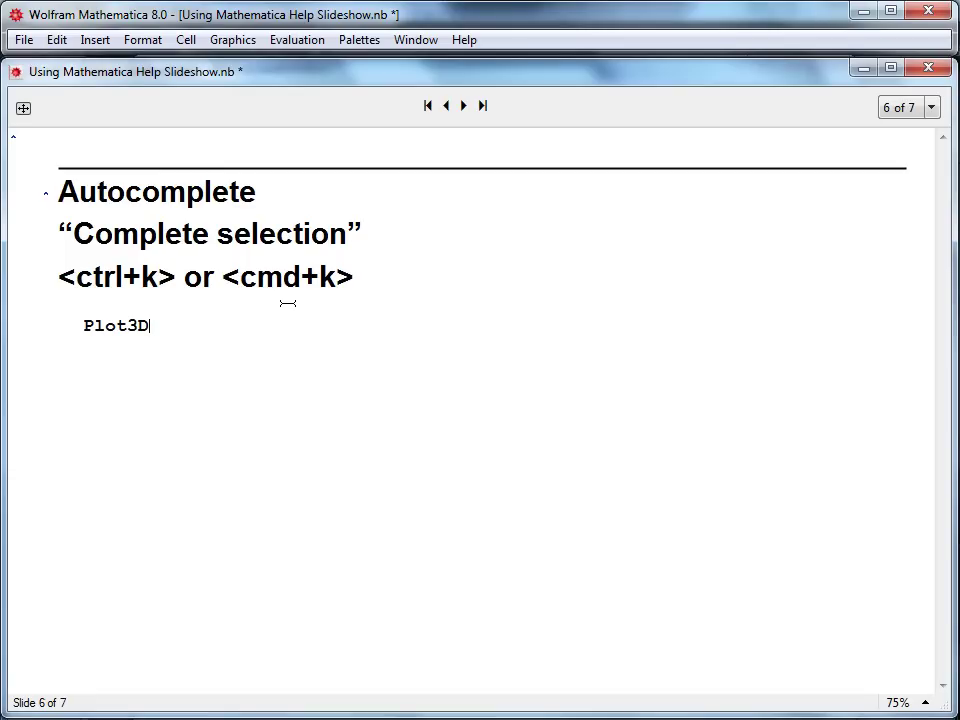
key("Down")
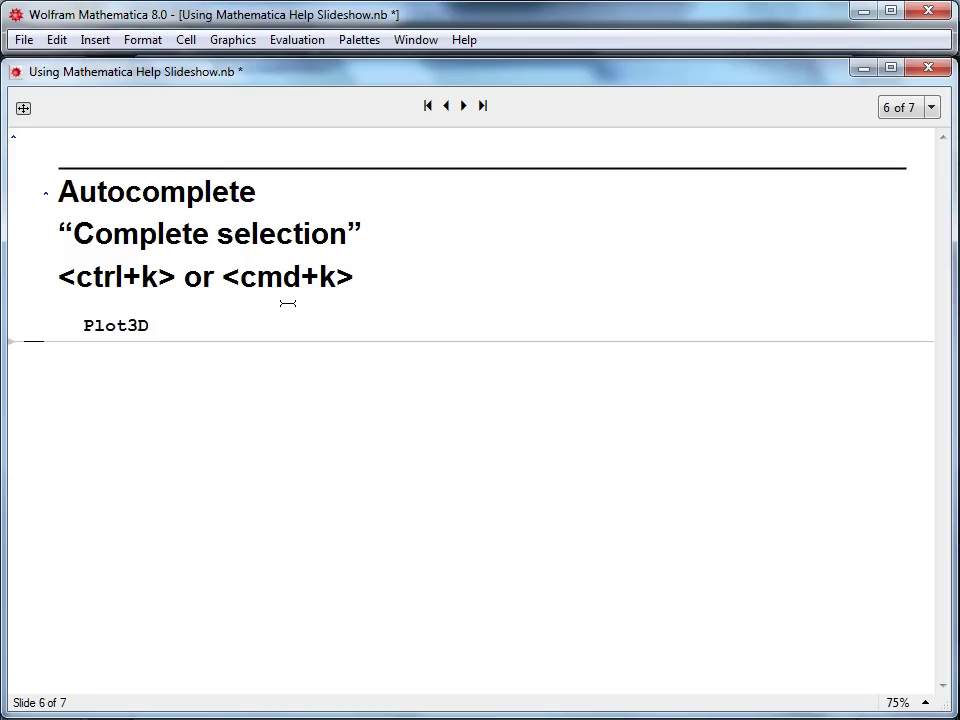
Define data12 = {1, 2, 3}; and evaluate it as In[53]
type("data")
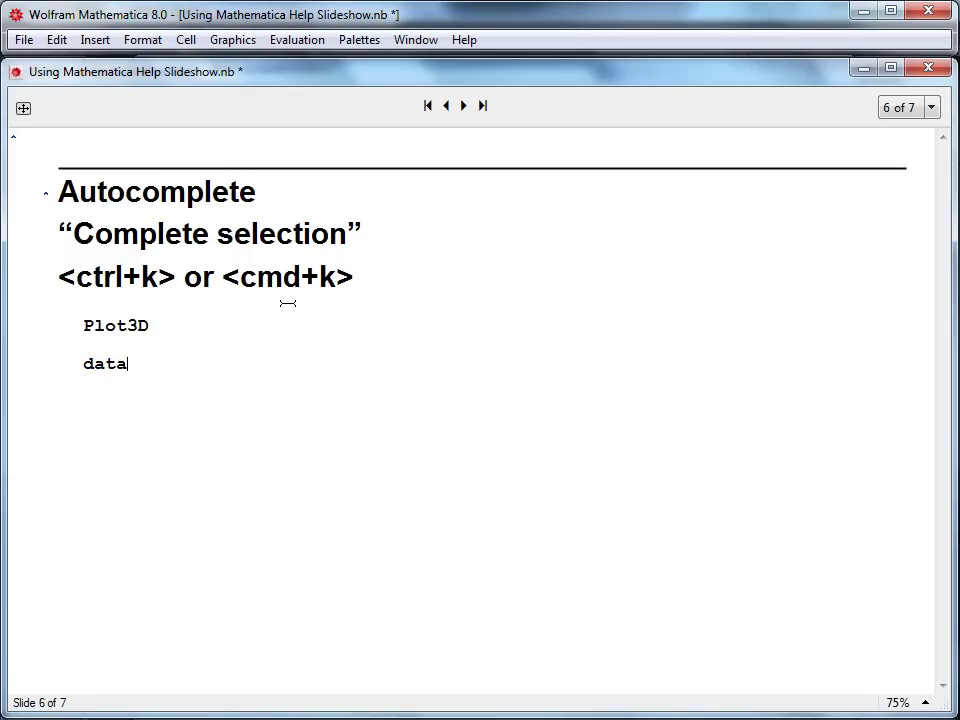
type("12 = {1, 2, 3")
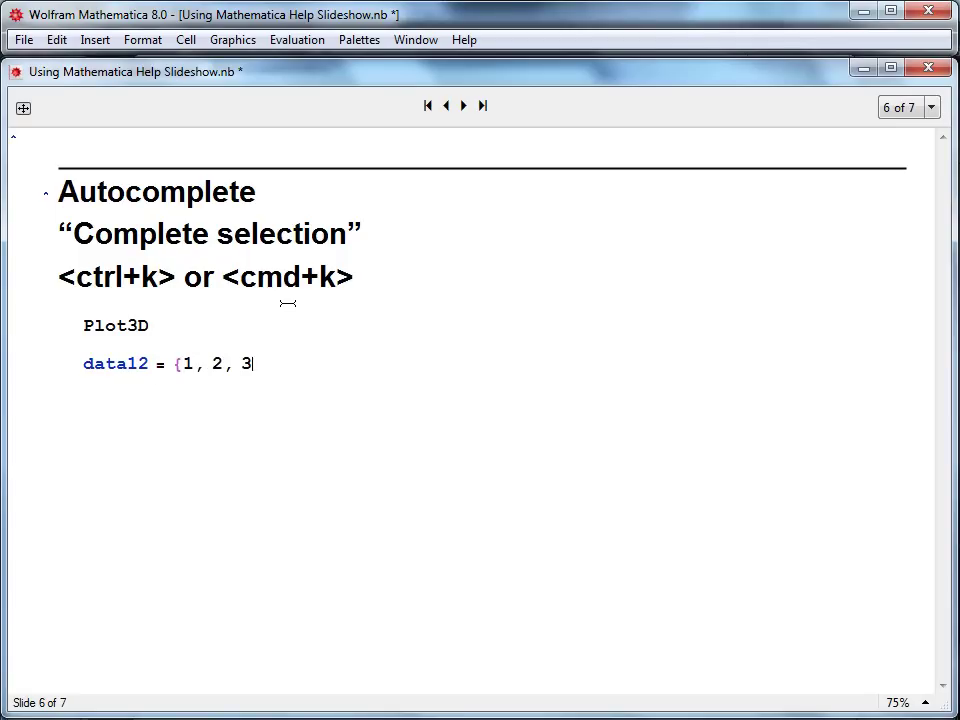
type("};")
key("Return")
key("shift+Return")
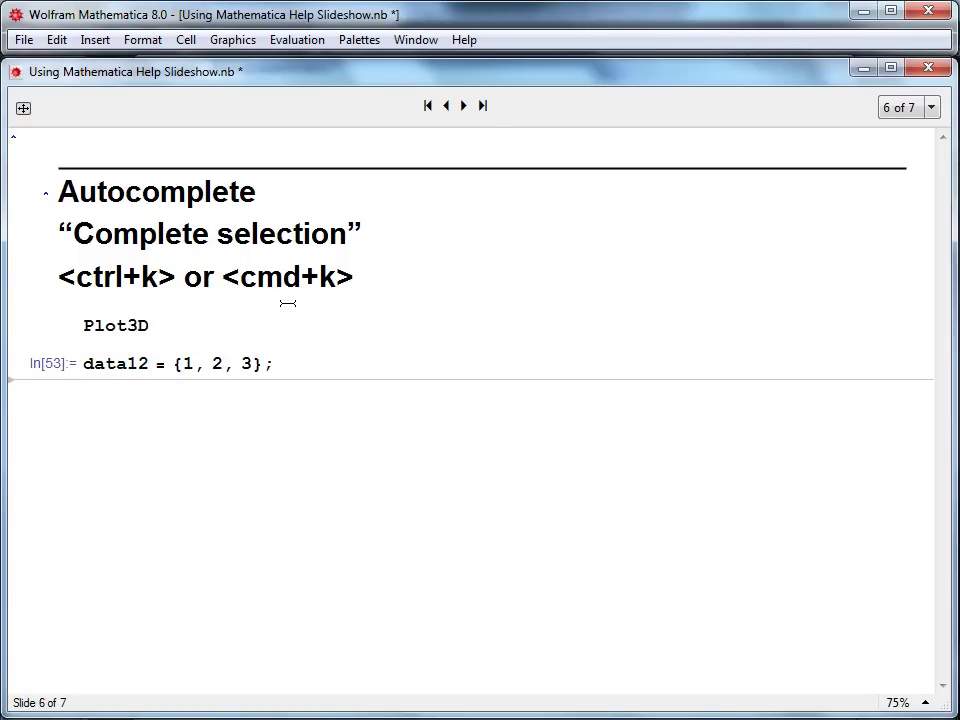
Autocomplete the partial name data to data12 with Ctrl+K
type("data")
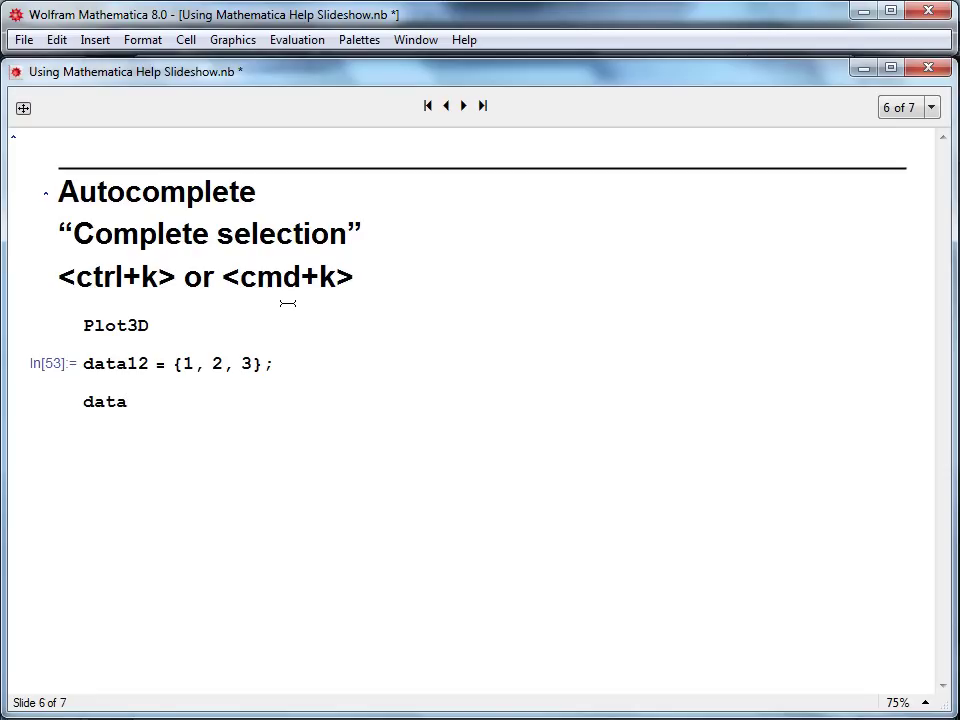
key("ctrl+k")
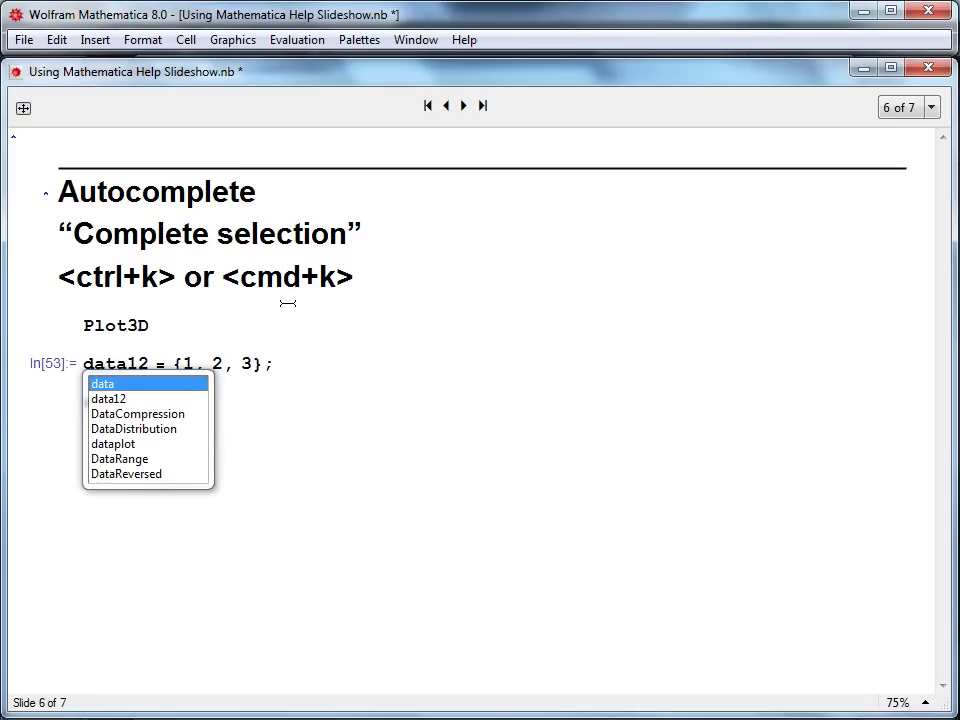
key("Down")
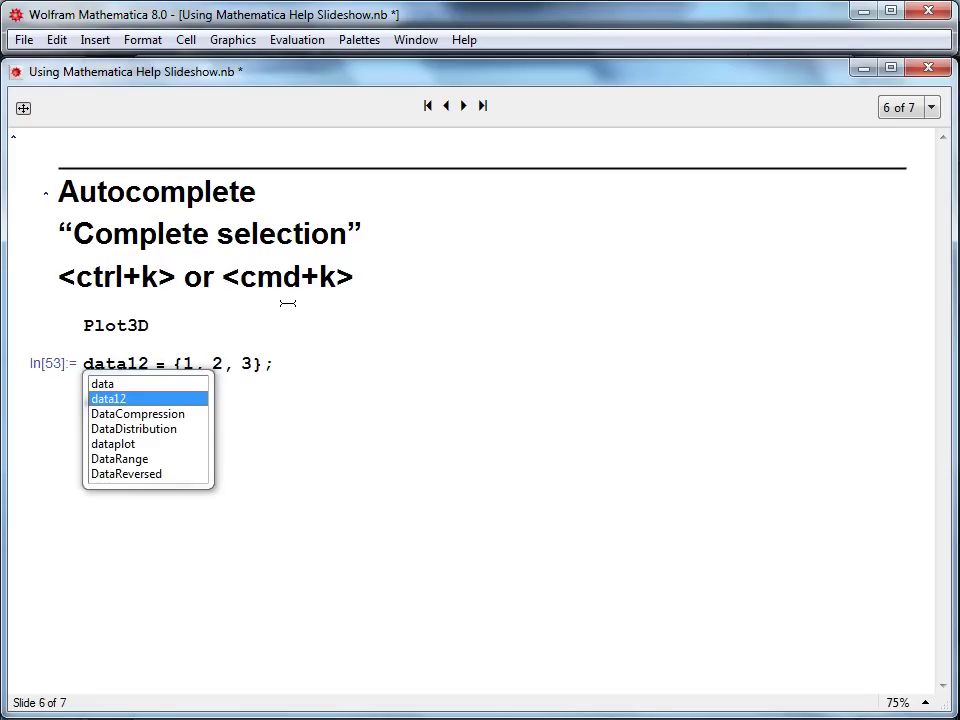
key("Return")
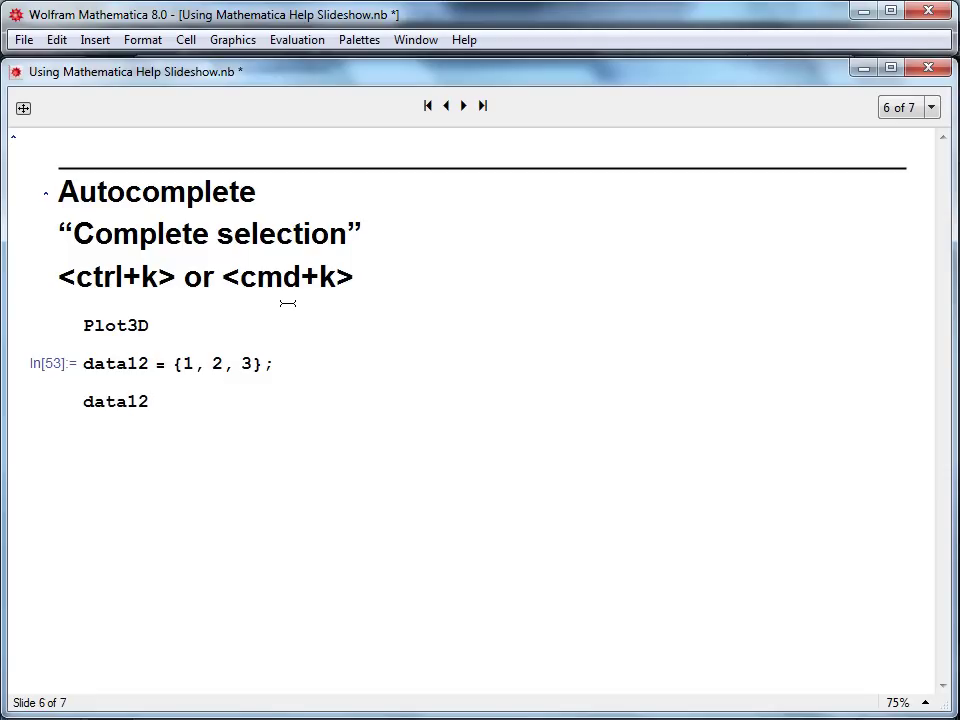
Finish the data12; cell, then complete Plot3 to Plot3D via Edit > Complete Selection
type(";")
key("Down")
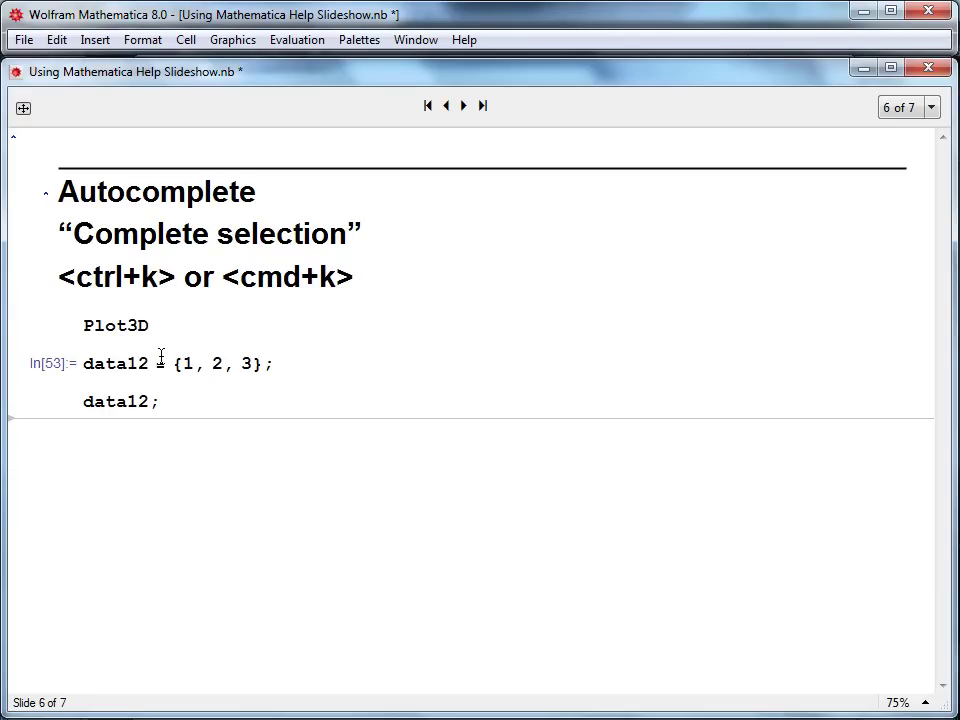
type("Plot")
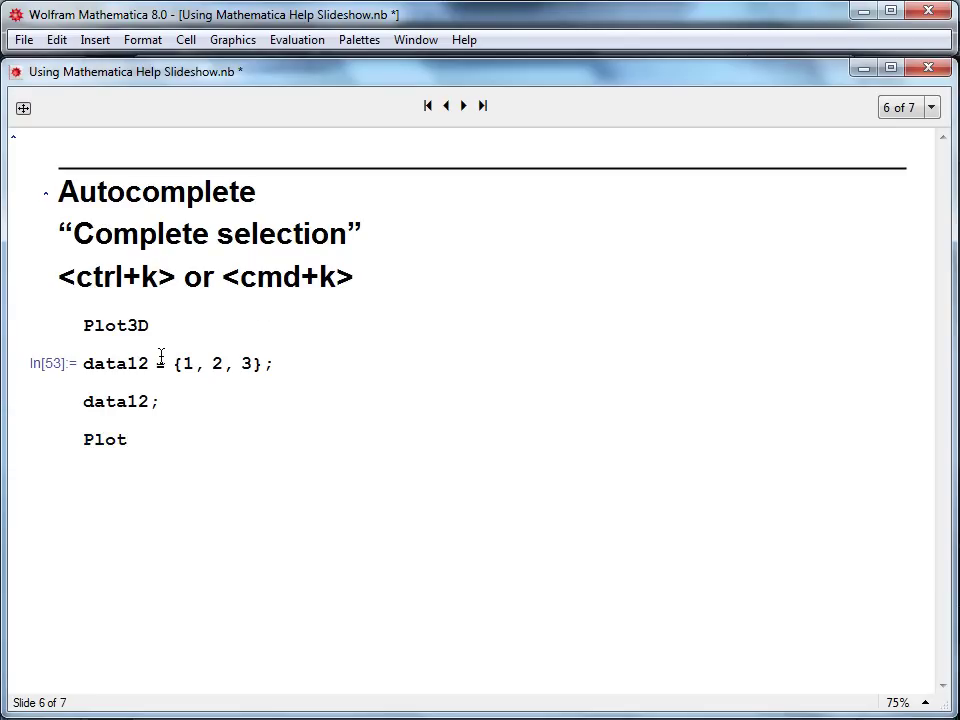
type("3")
left_click(101, 46)
mouse_move(63, 42)
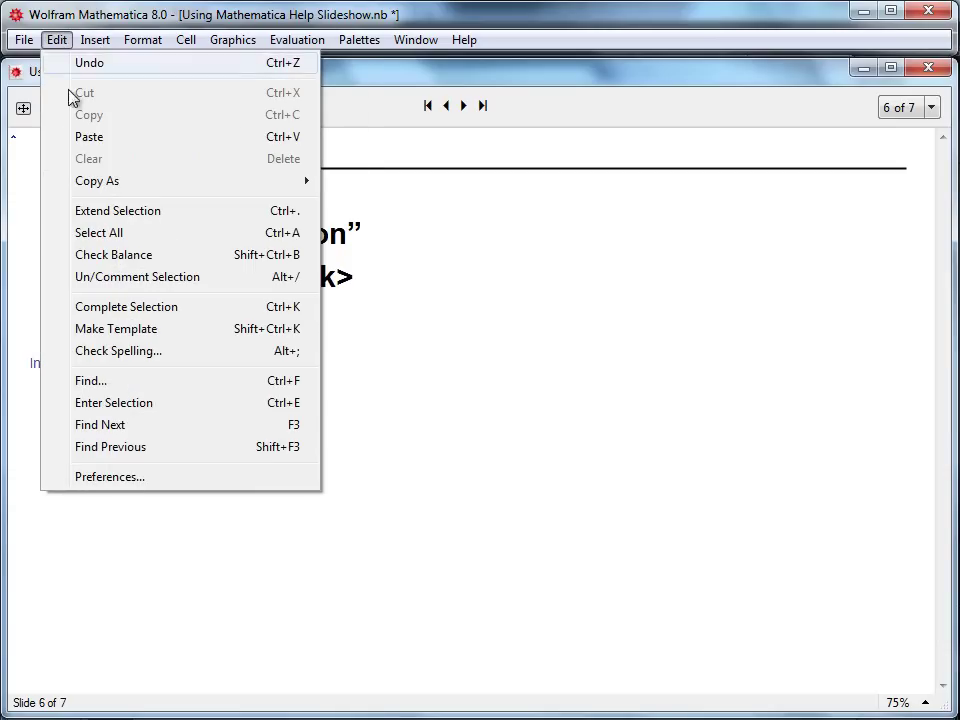
left_click(100, 308)
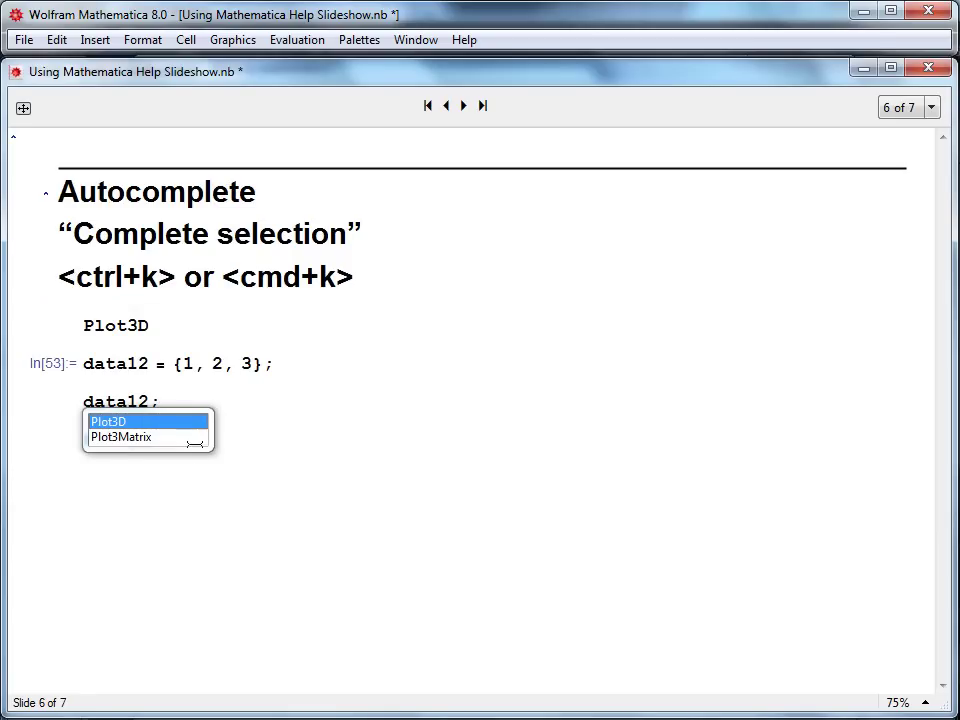
left_click(131, 424)
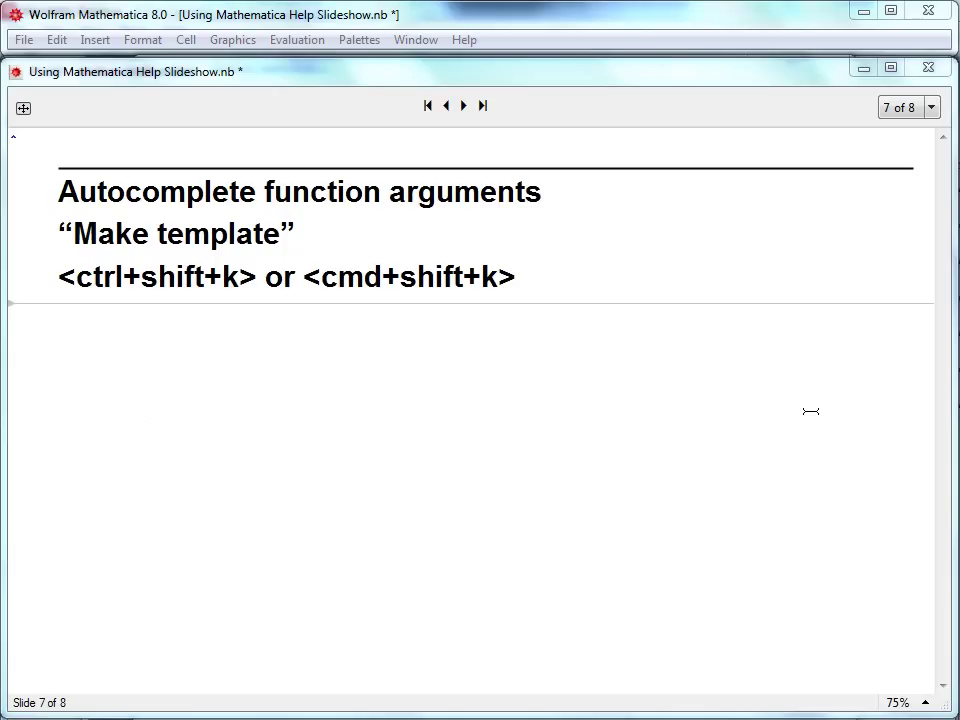
Enter Plot3D in a new cell and expand it into its argument template with f, x and y range placeholders
left_click(377, 302)
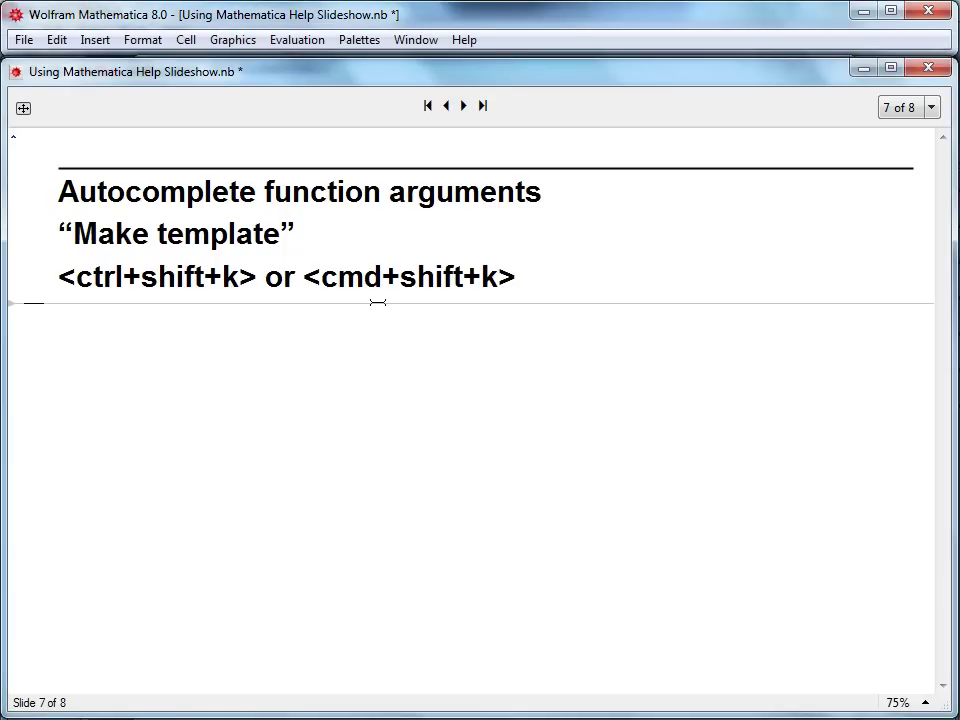
type("P")
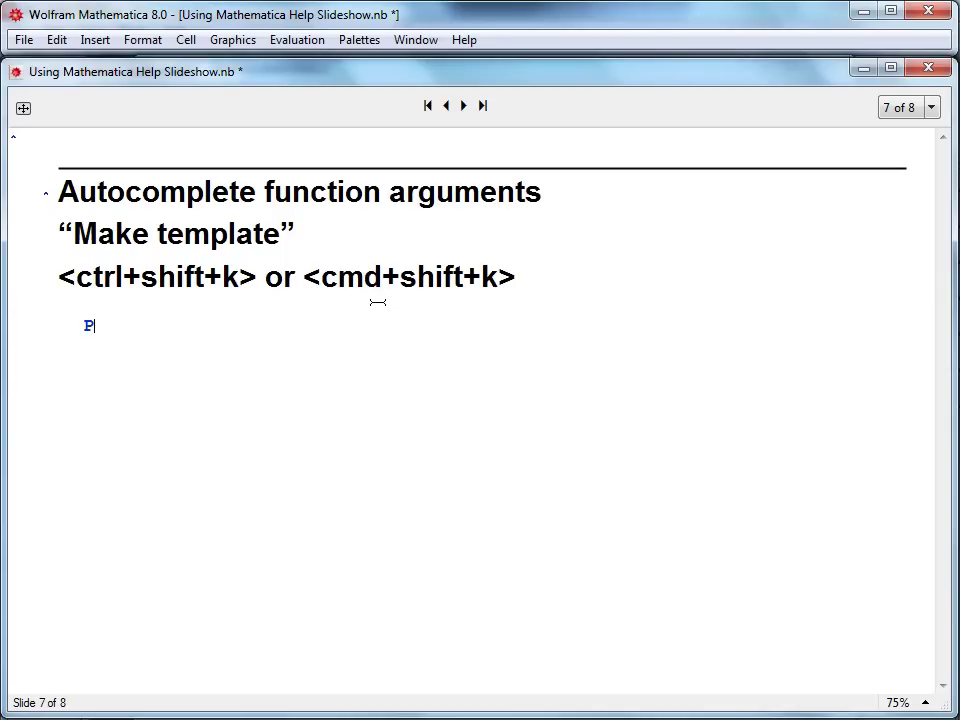
type("lot3D")
key("ctrl+shift+k")
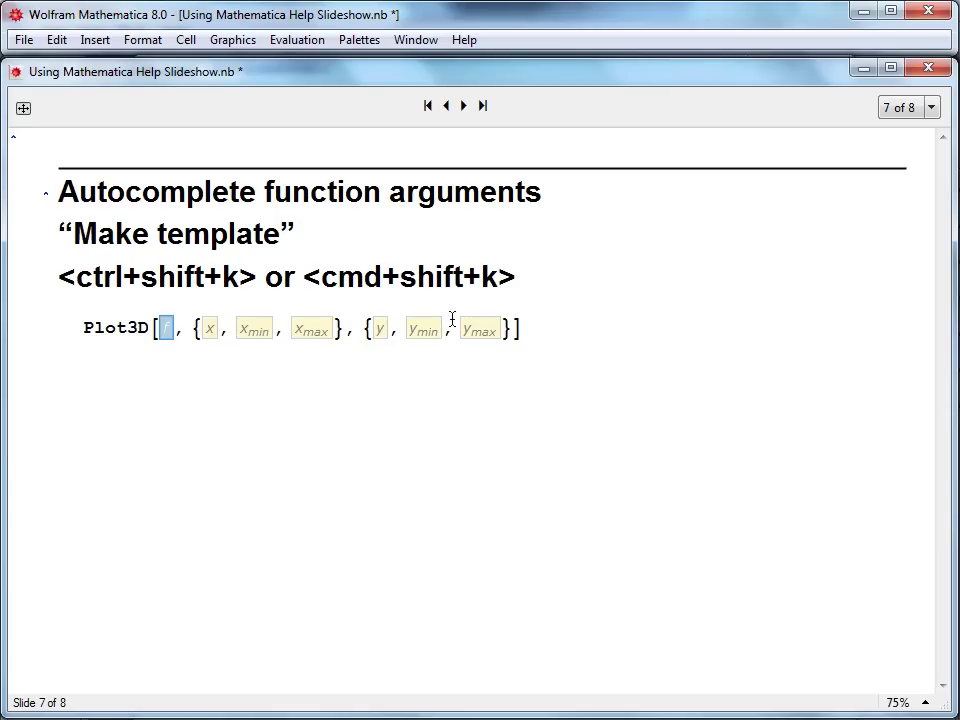
Enter Plot3D in a new cell and expand it with Edit > Make Template
left_click(307, 378)
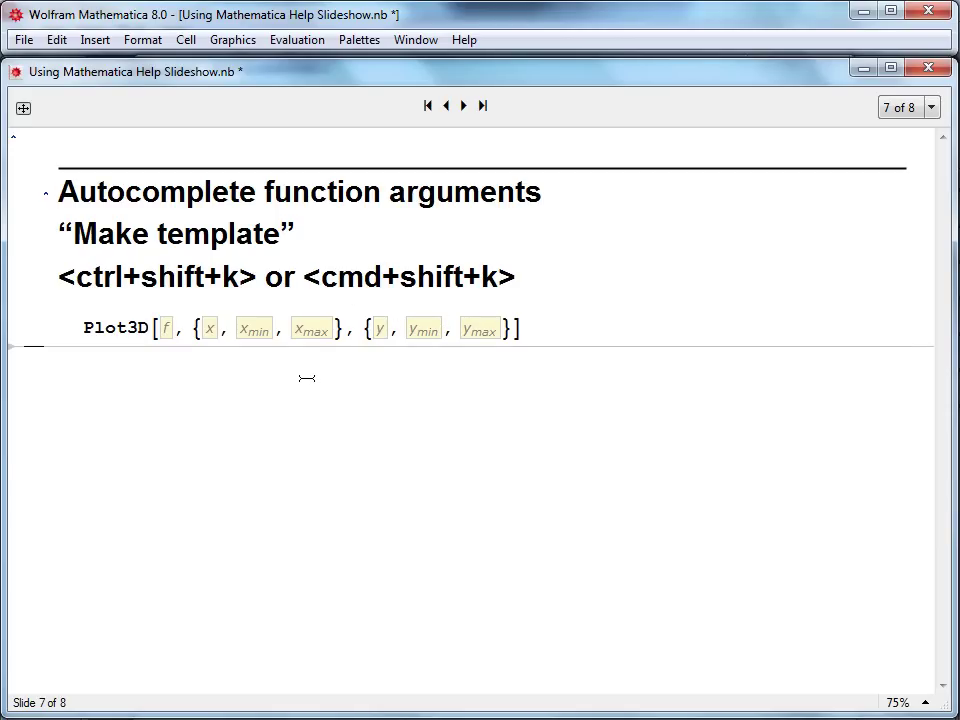
type("Plot3")
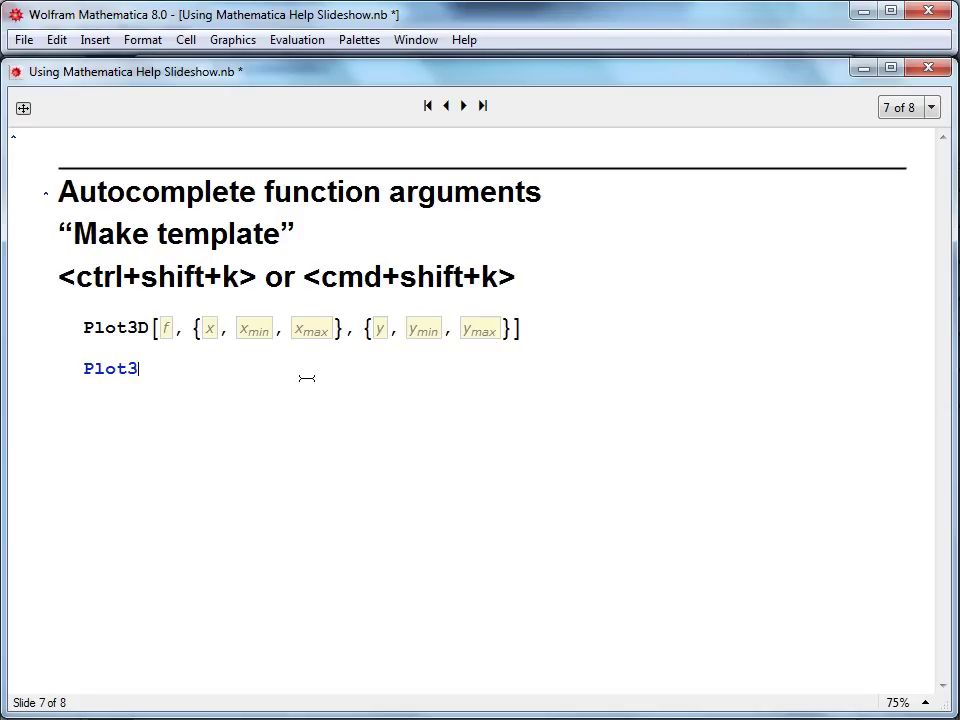
type("D")
left_click(54, 41)
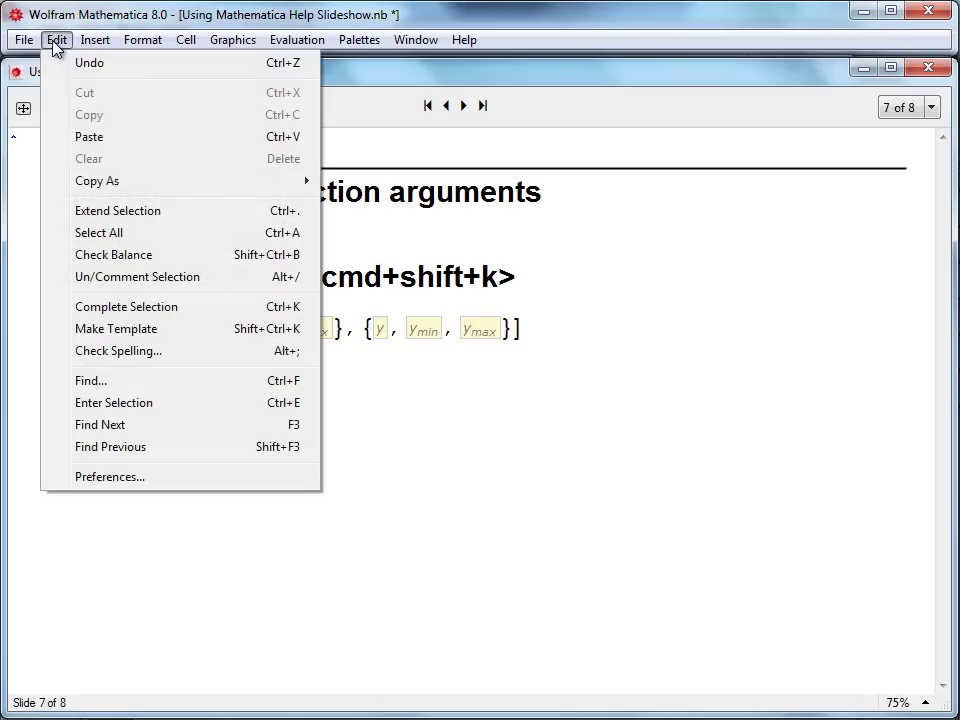
left_click(107, 331)
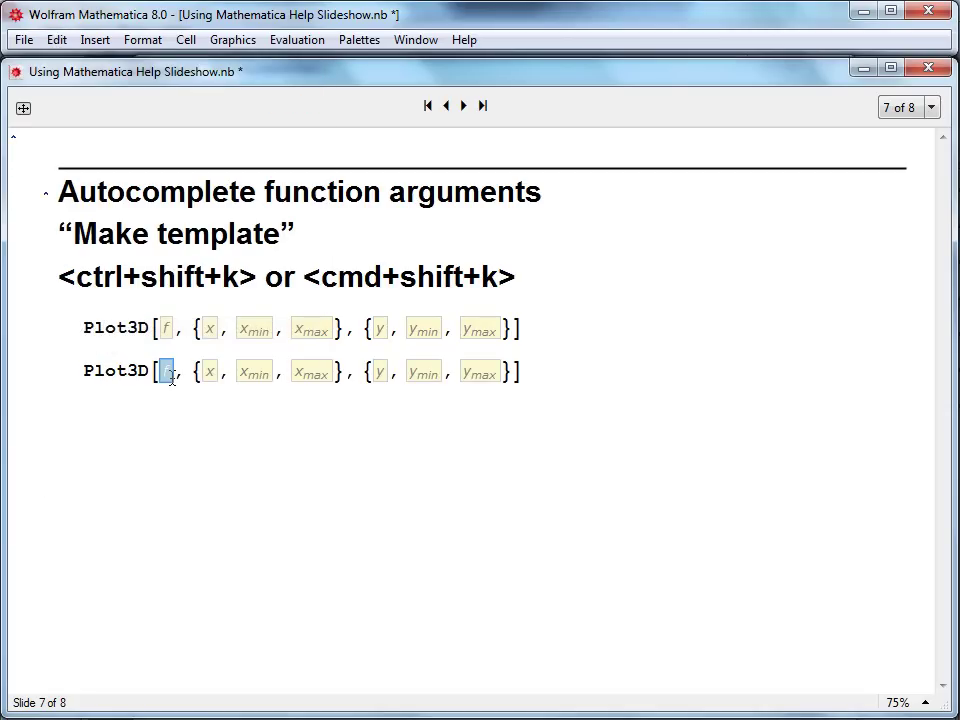
Fill the template with function x^2 and x range {x, 0, 10}
type("x^2")
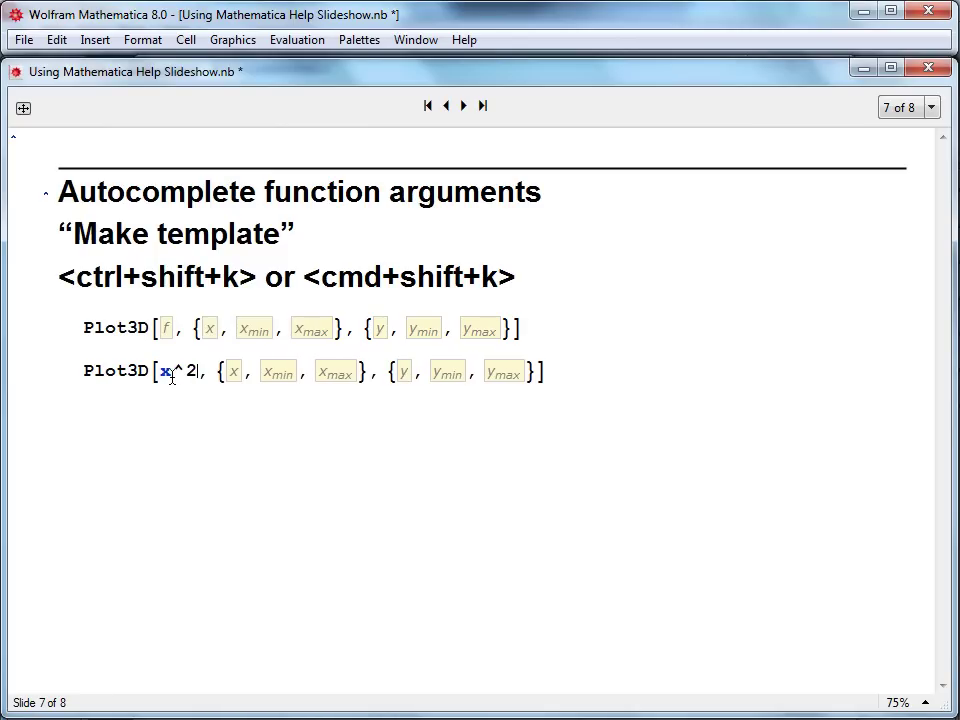
key("Right")
key("Right")
key("Right")
key("Left")
type("x")
key("Right")
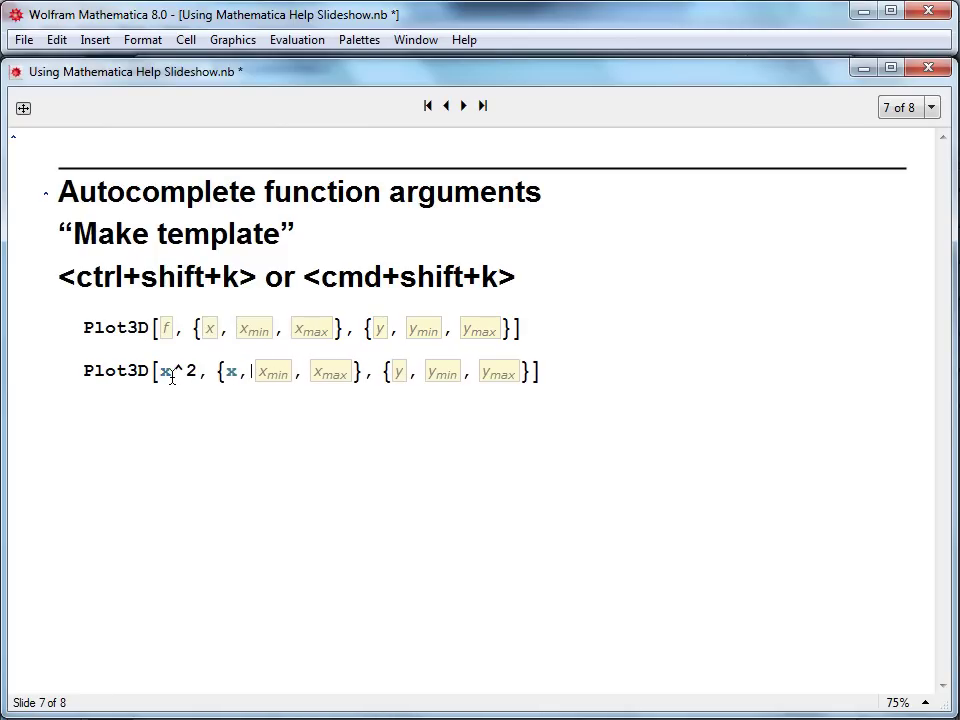
key("Right")
type("0")
key("Right")
key("Right")
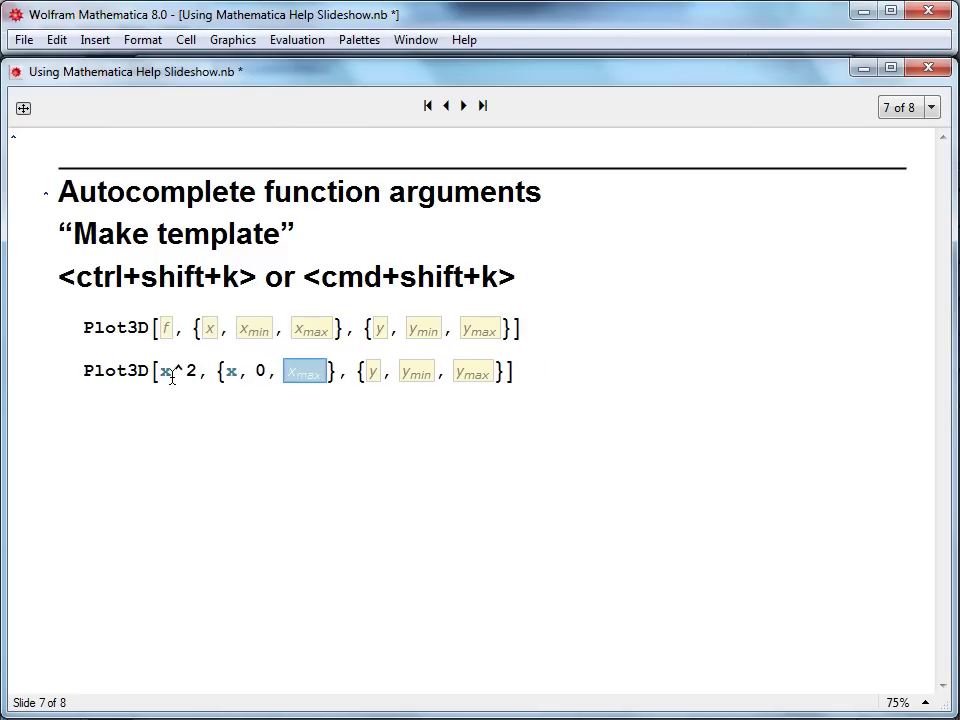
type("10")
Complete the y range {y, 0, 10}, evaluate the 3D plot, and advance to the Color coding slide
key("Right")
key("Right")
key("Right")
key("Left")
type("y")
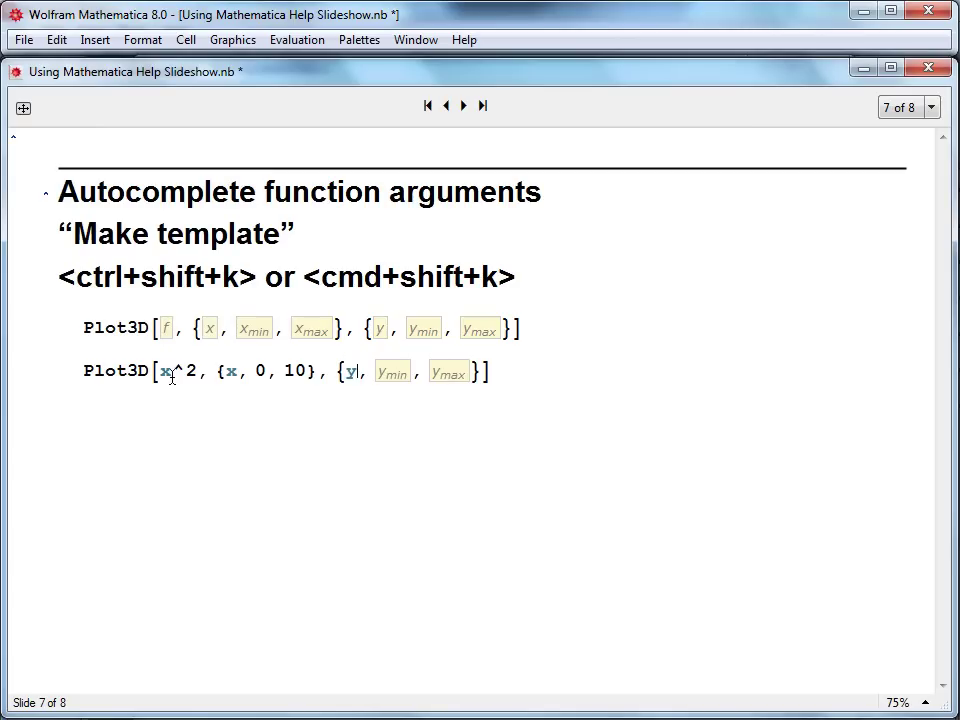
key("Right")
key("Right")
type("0")
key("Right")
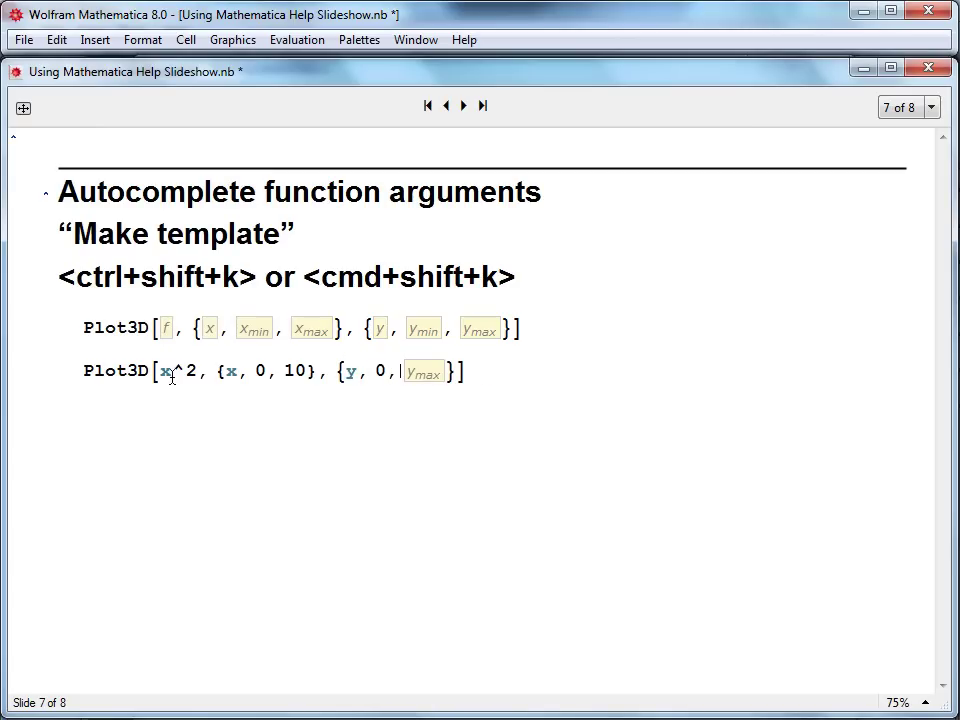
key("Right")
type("10")
key("shift+Return")
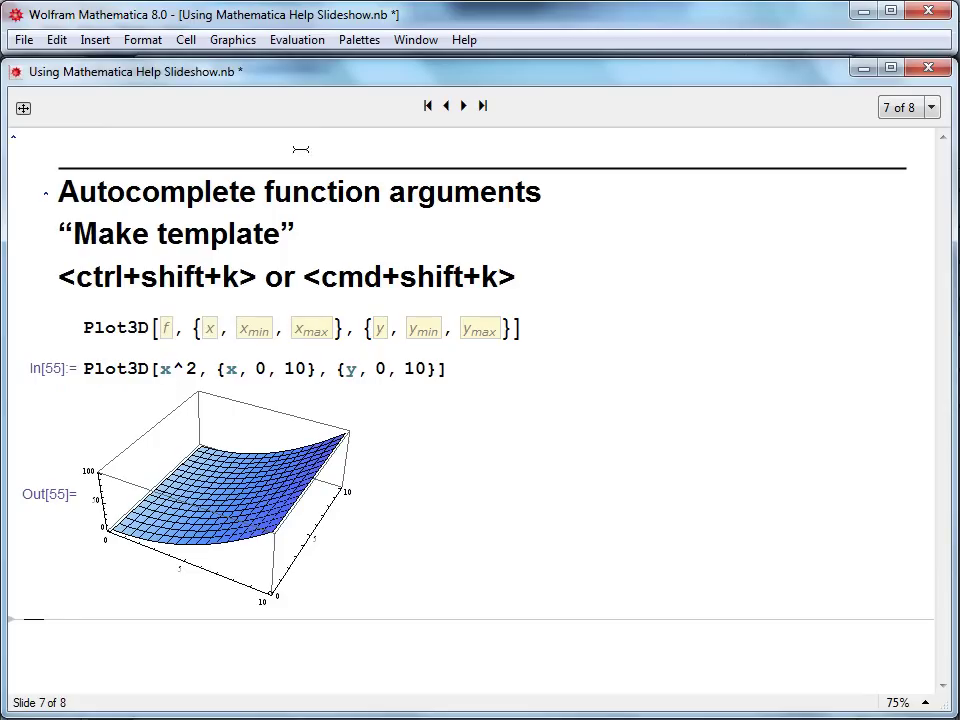
left_click(464, 106)
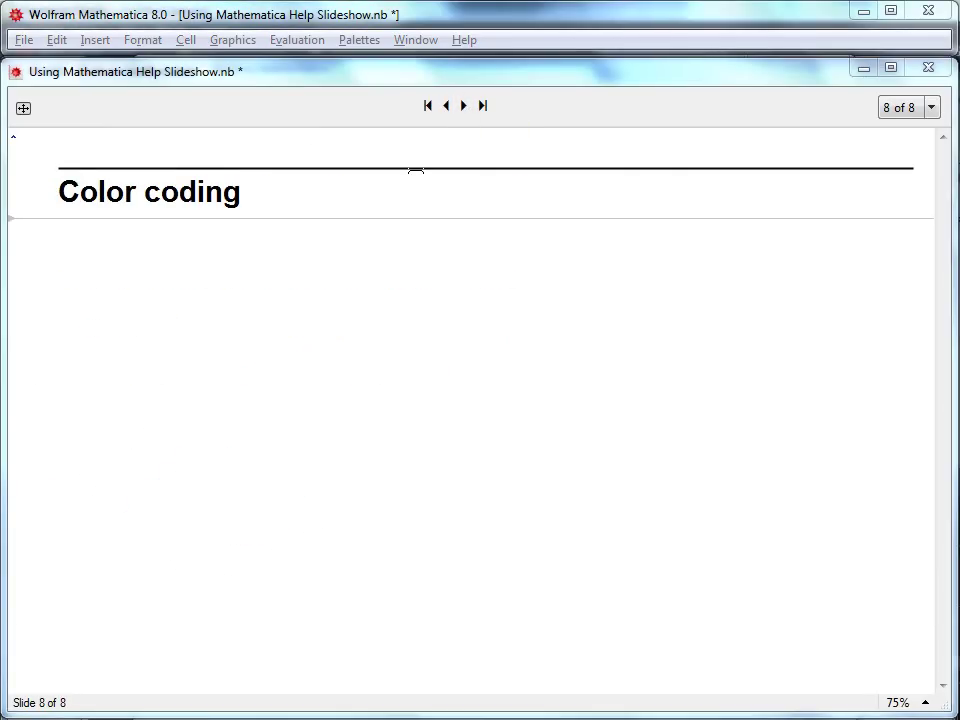
In a new cell on the Color coding slide, enter E, Plot and Plot3D on separate lines
left_click(368, 220)
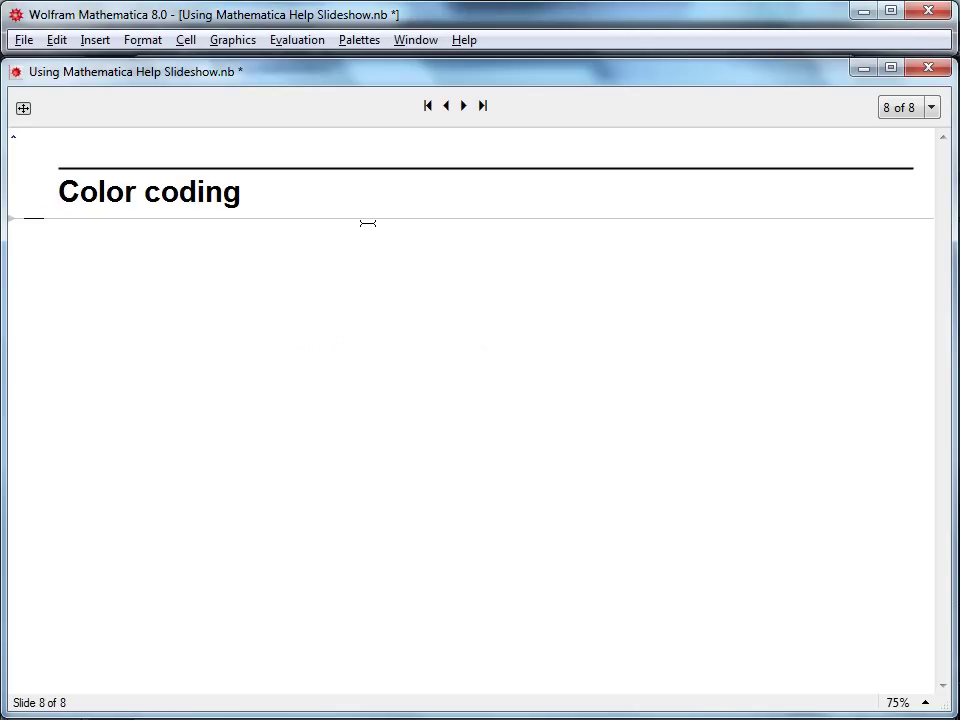
type("E")
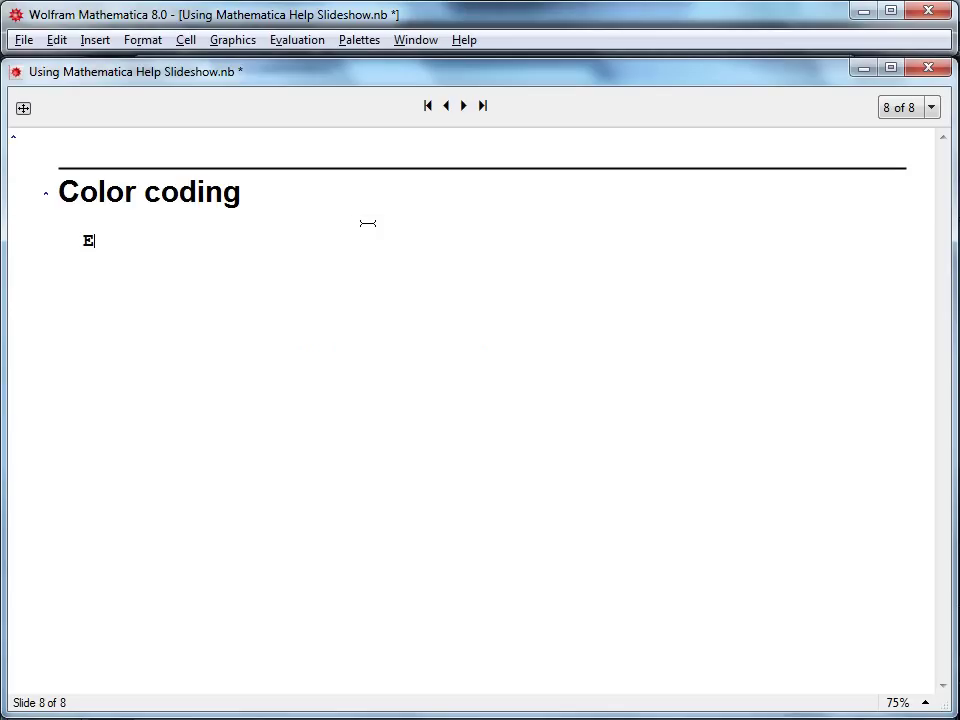
key("Return")
type("Plot")
key("Return")
type("Plot3D")
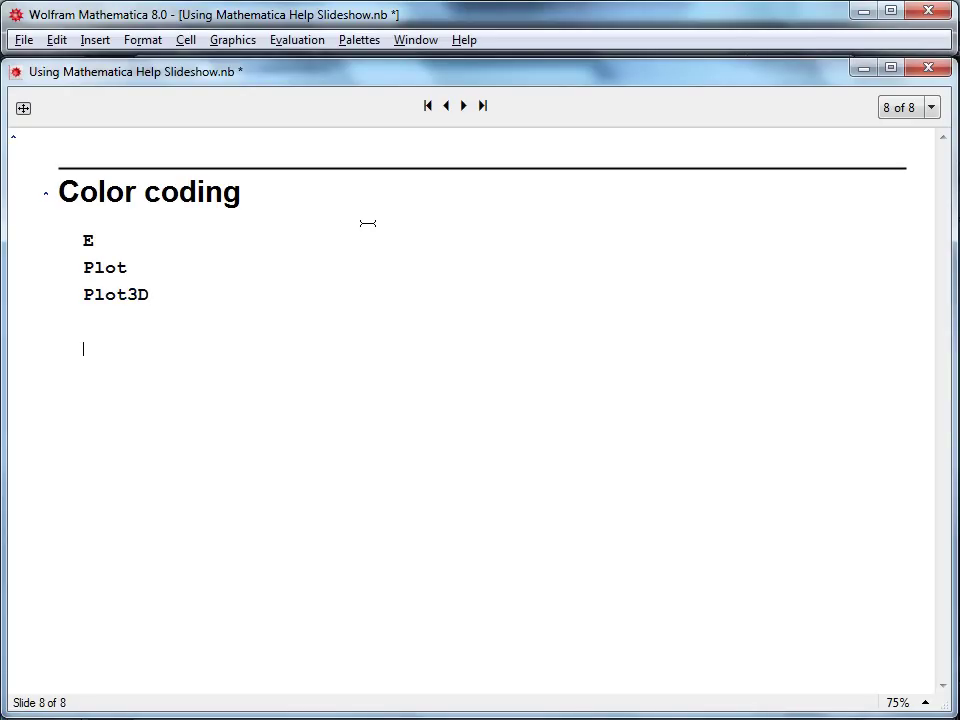
Enter the misspelled names e, plot and Plot3d on separate lines so they appear in blue
type("e")
key("Return")
type("plot")
key("Return")
type("Plot3")
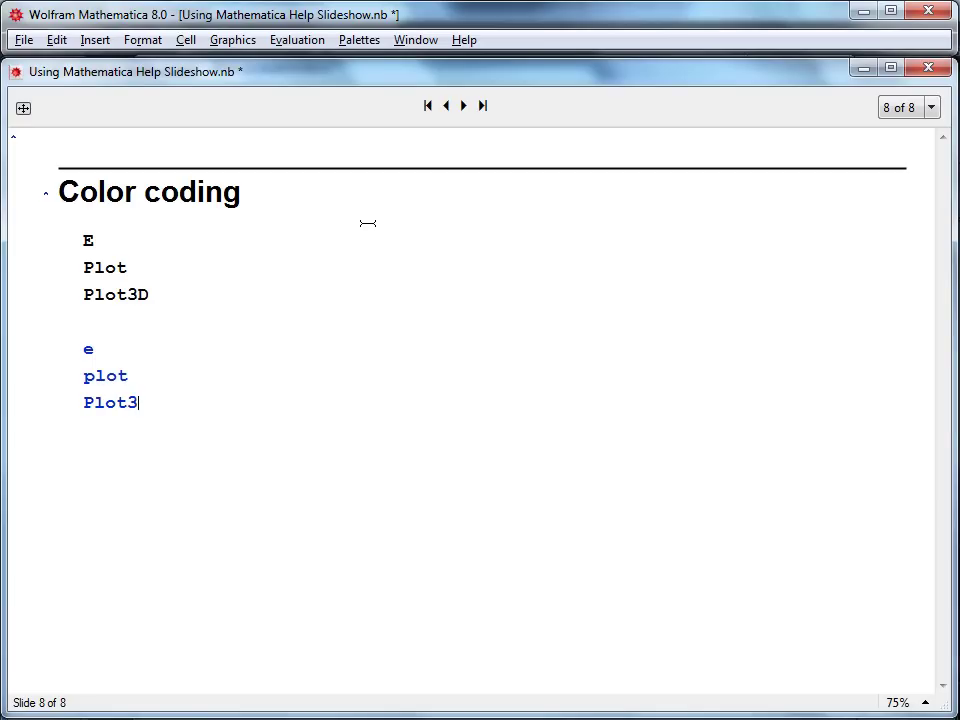
type("d")
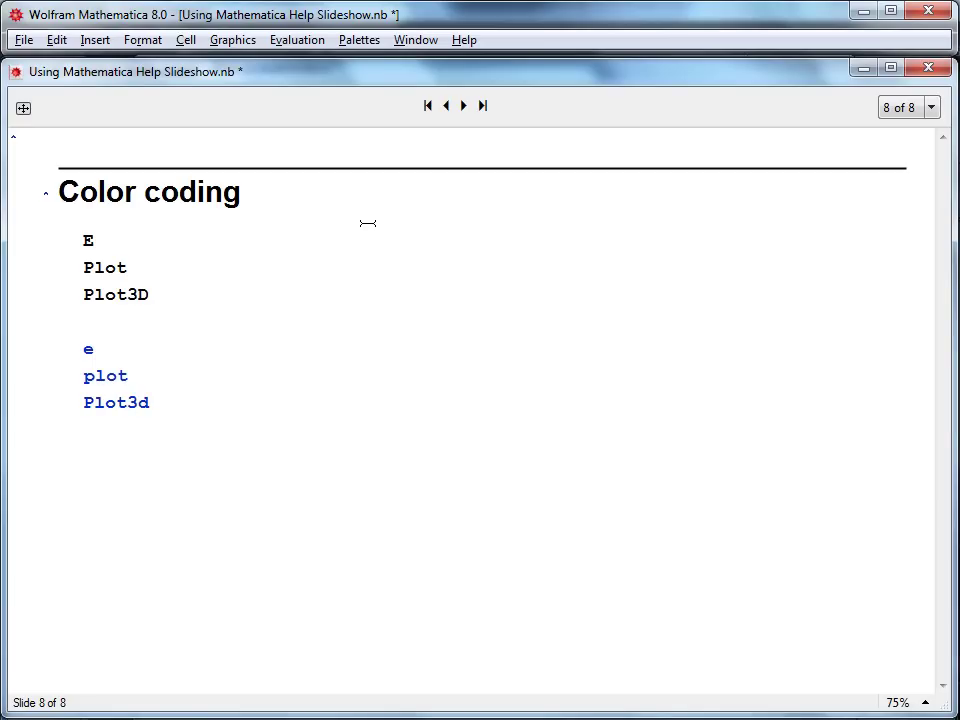